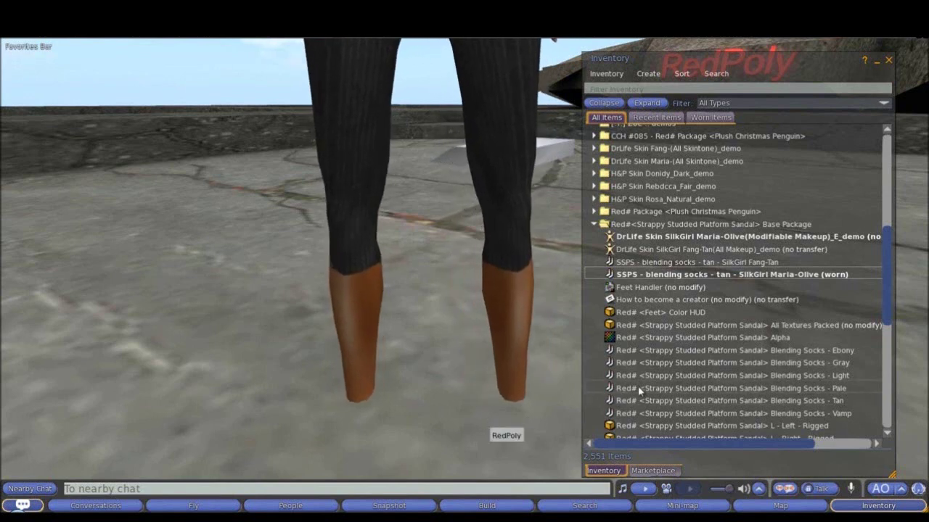
- Look through the contents of the Strappy Studded Platform Sandal base package, including its skins, blending socks and rigged sandal sizes
scroll(638, 392, down, 1)
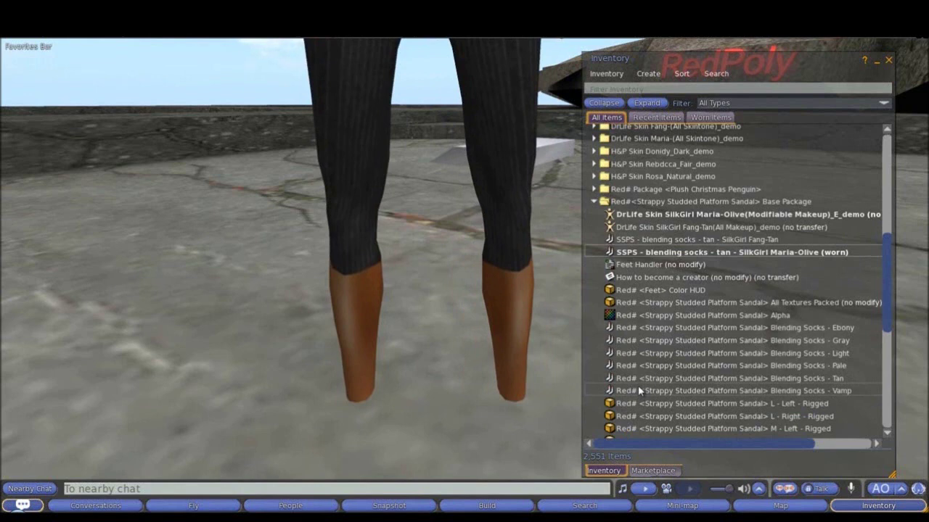
scroll(675, 362, down, 1)
scroll(690, 305, up, 2)
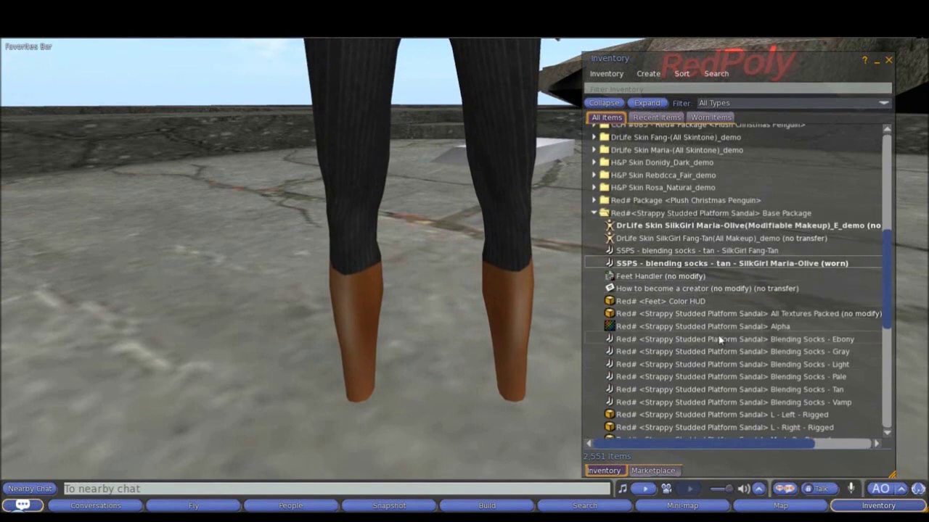
scroll(718, 339, down, 2)
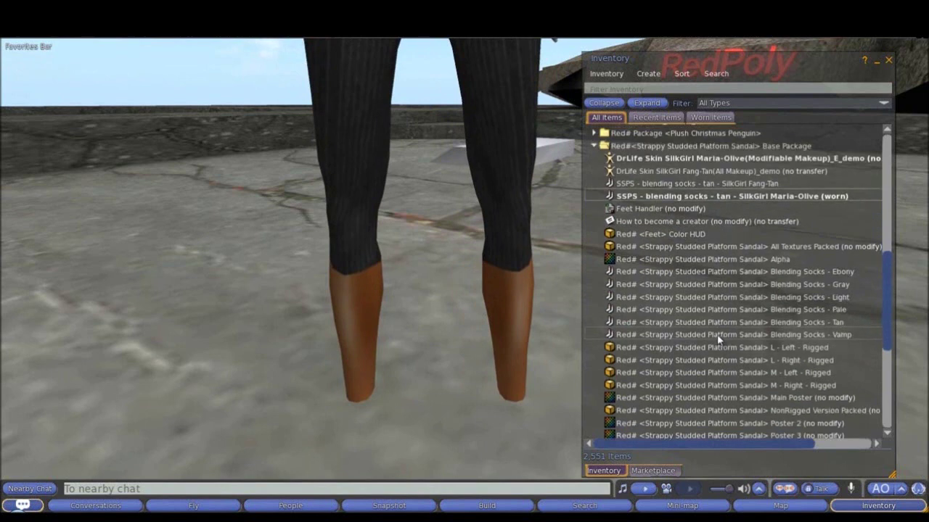
scroll(717, 338, down, 1)
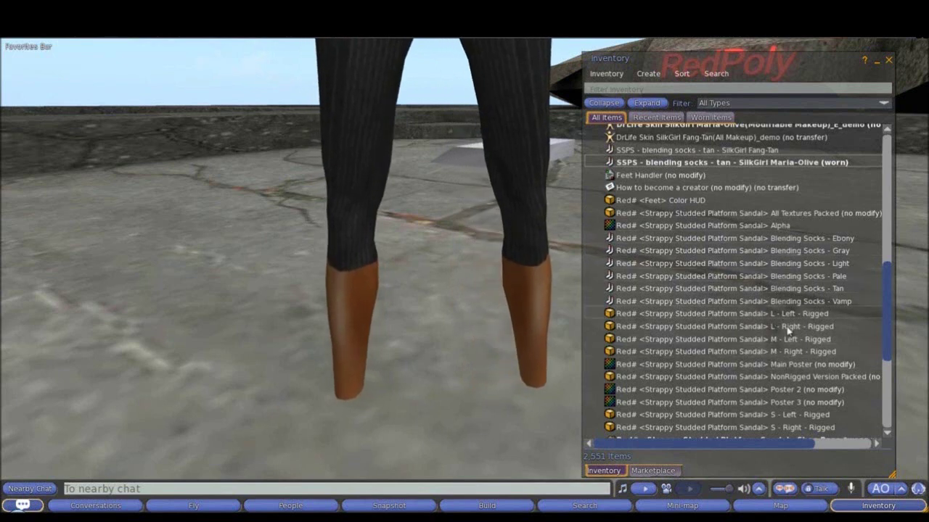
scroll(693, 334, down, 1)
scroll(743, 386, down, 1)
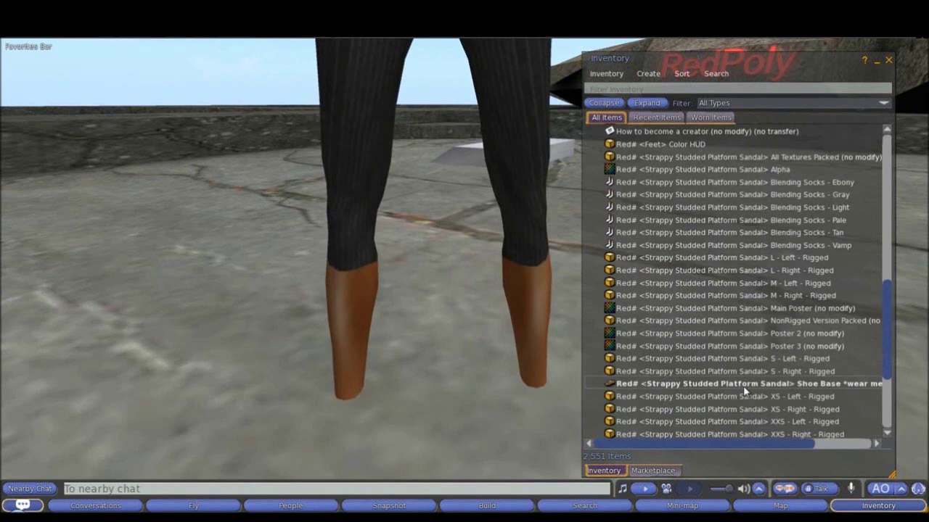
scroll(734, 319, down, 1)
scroll(754, 341, down, 1)
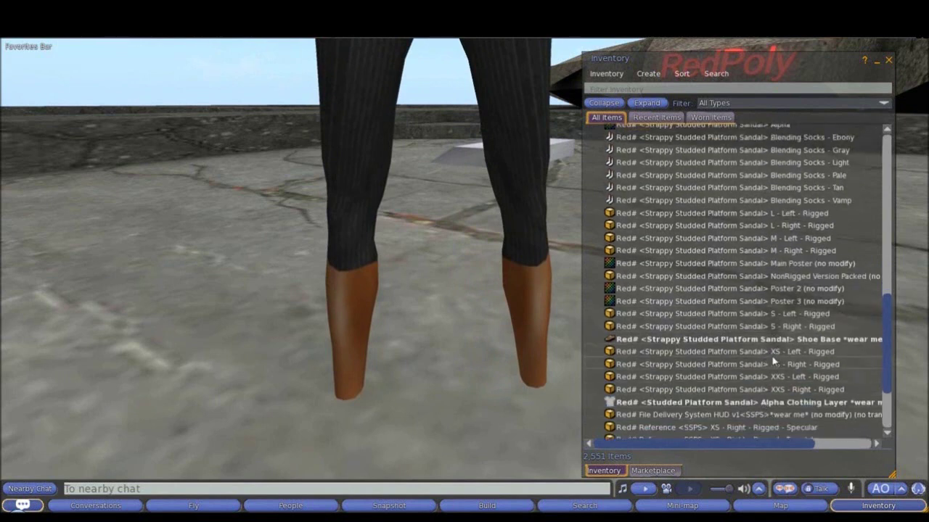
- Wear the XS - Left - Rigged and XS - Right - Rigged sandals and bring the feet into view
double_click(682, 353)
double_click(678, 362)
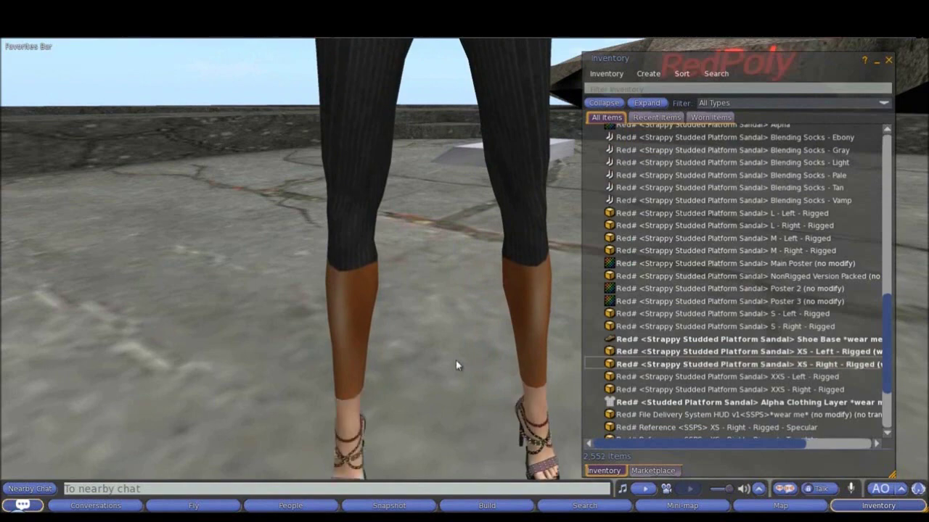
drag(501, 365, 480, 172)
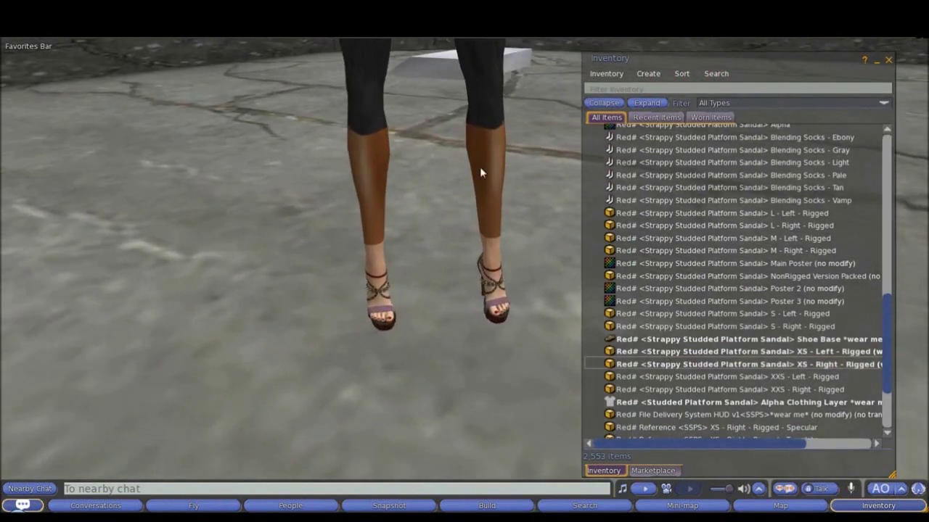
- Detach both XS rigged sandals from the avatar and return to the blending socks in the package
click(717, 352)
ctrl+click(722, 364)
right_click(727, 362)
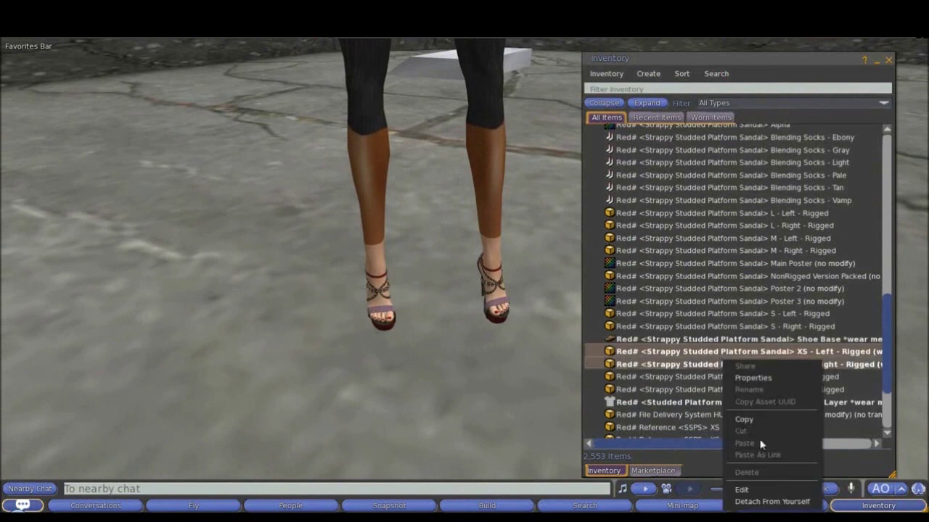
click(756, 501)
scroll(738, 304, up, 3)
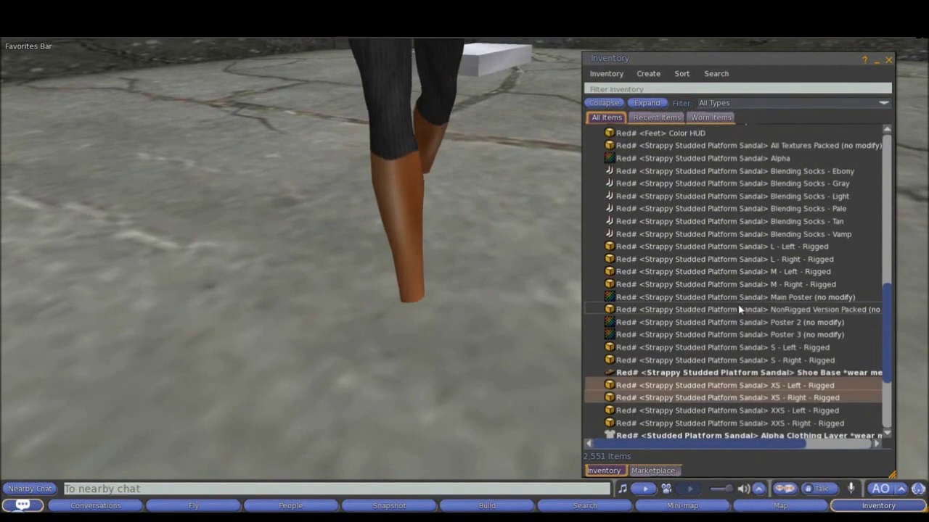
scroll(737, 311, up, 1)
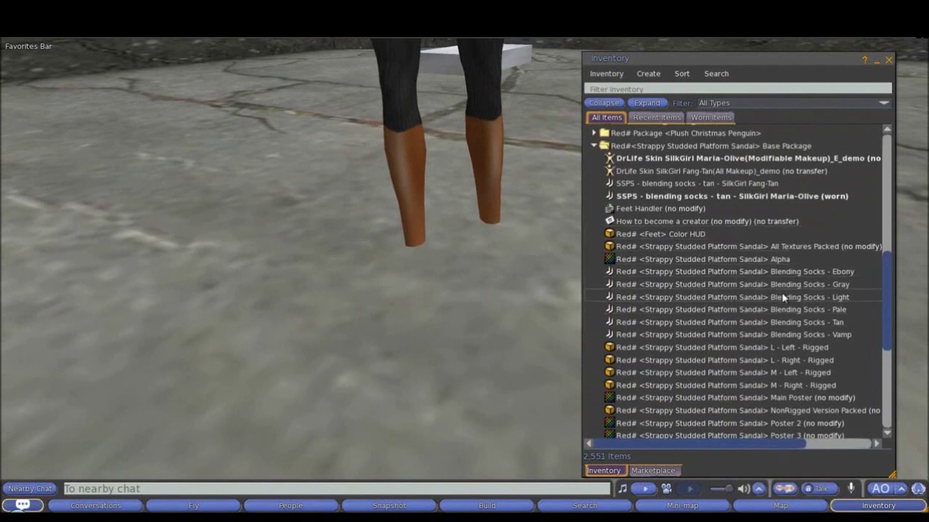
- Set the Windlight sky preset to CalWL in the quick preferences and close them
click(918, 490)
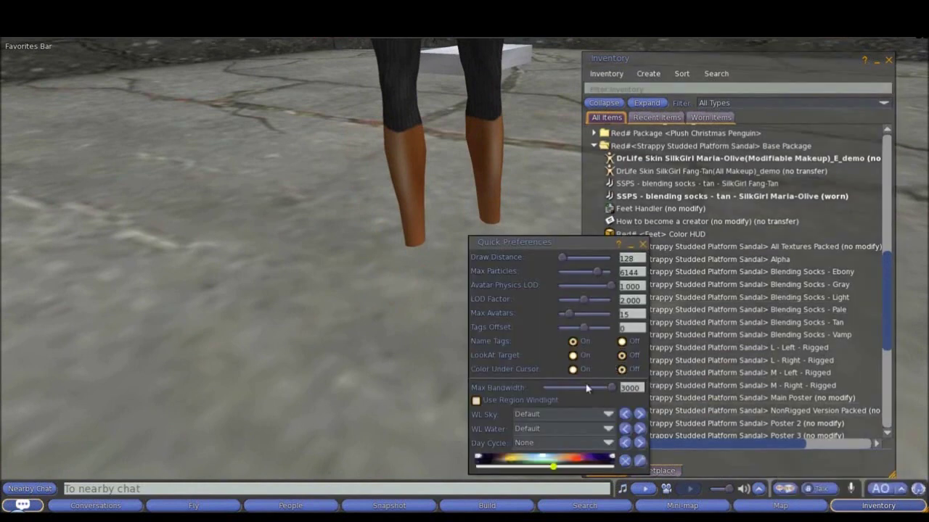
click(551, 416)
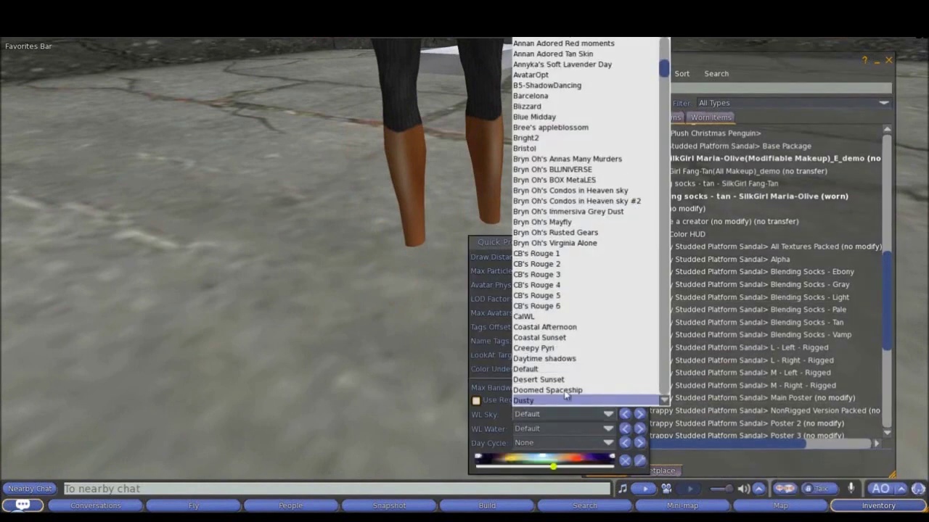
click(534, 318)
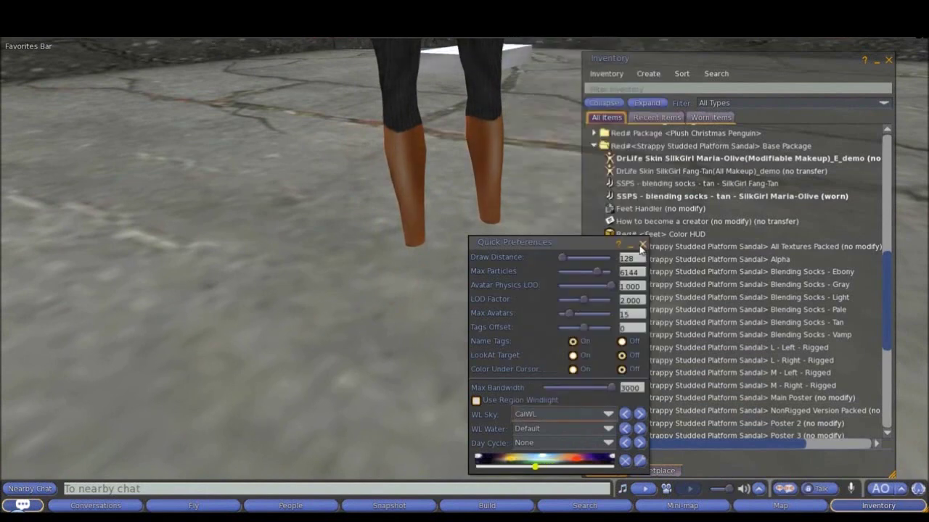
click(640, 248)
- Wear the Strappy Studded Platform Sandal Blending Socks - Pale with the camera focused on the lower legs
alt+click(434, 224)
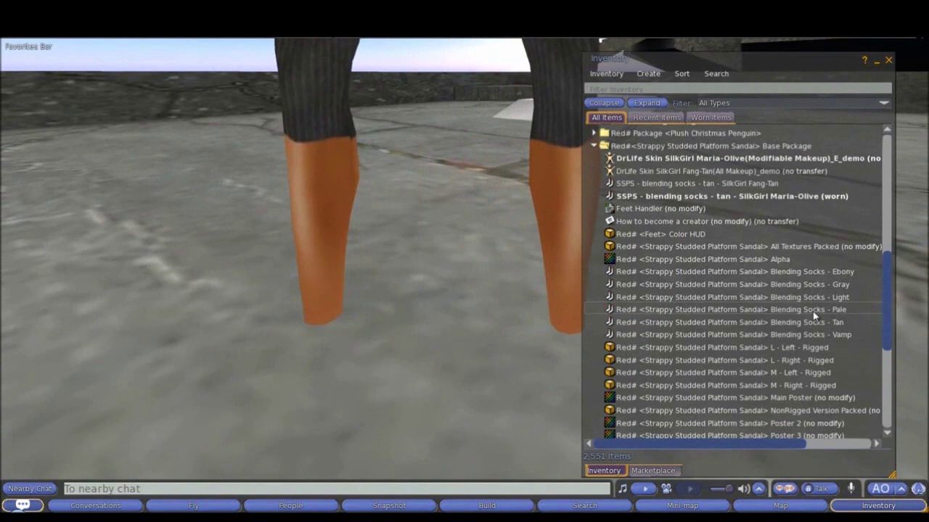
double_click(813, 312)
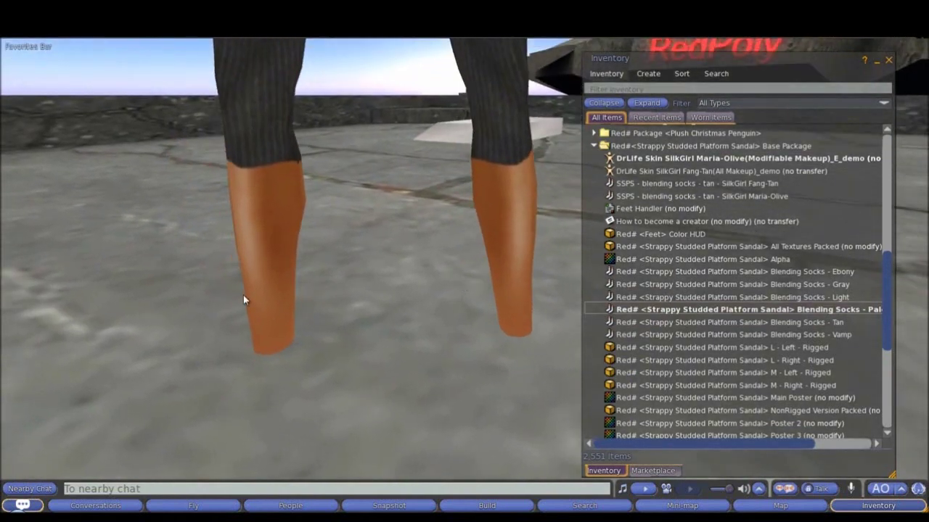
click(19, 39)
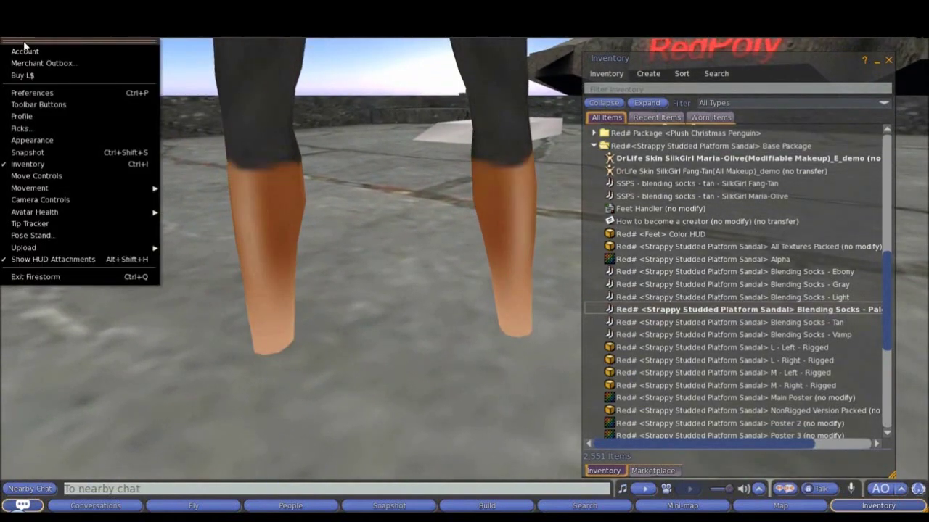
click(407, 386)
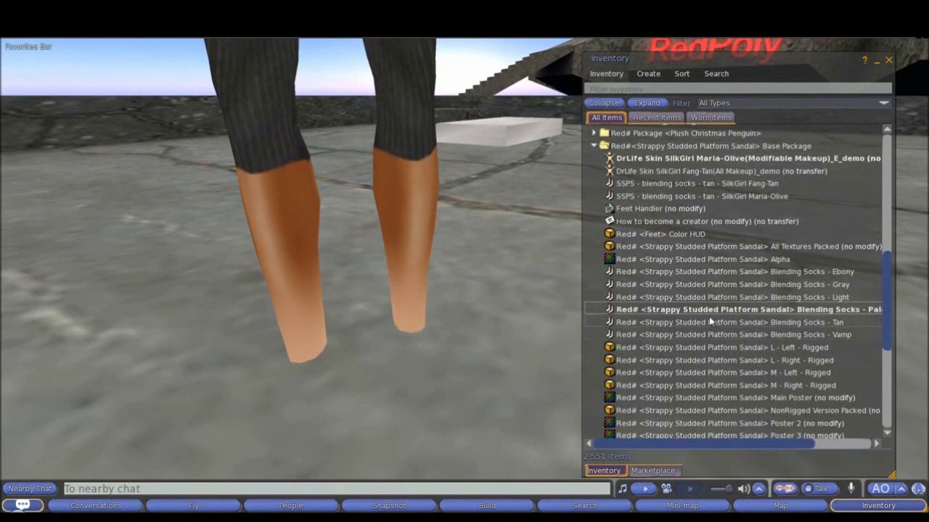
- Wear the Strappy Studded Platform Sandal Blending Socks - Tan and check its full inventory name
double_click(768, 324)
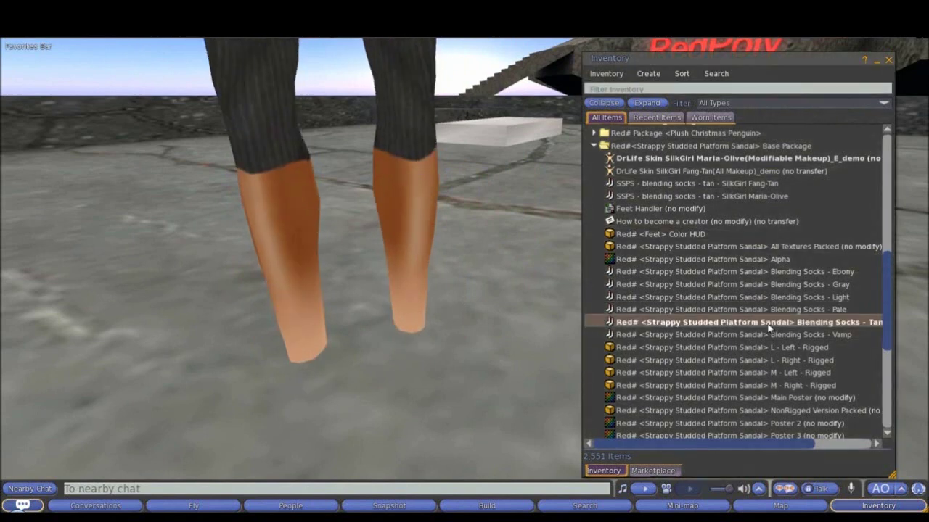
alt+click(481, 297)
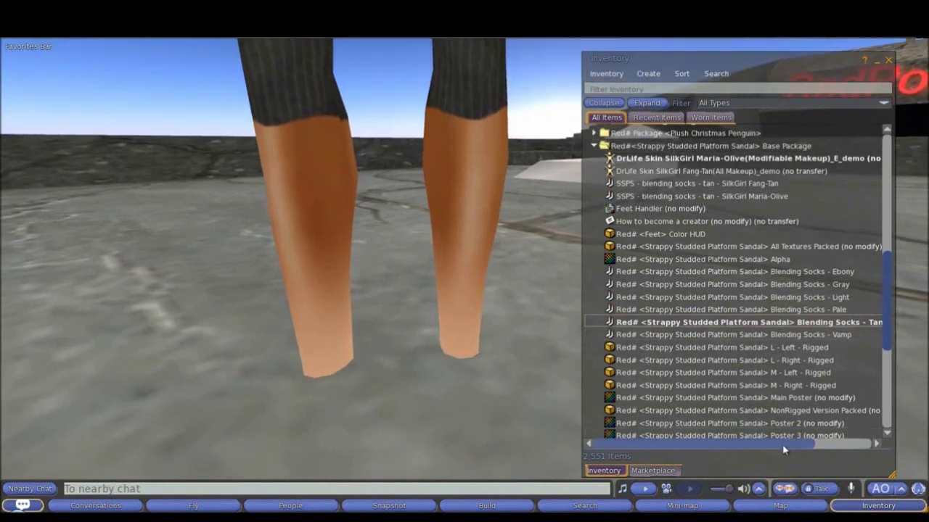
drag(783, 444, 826, 444)
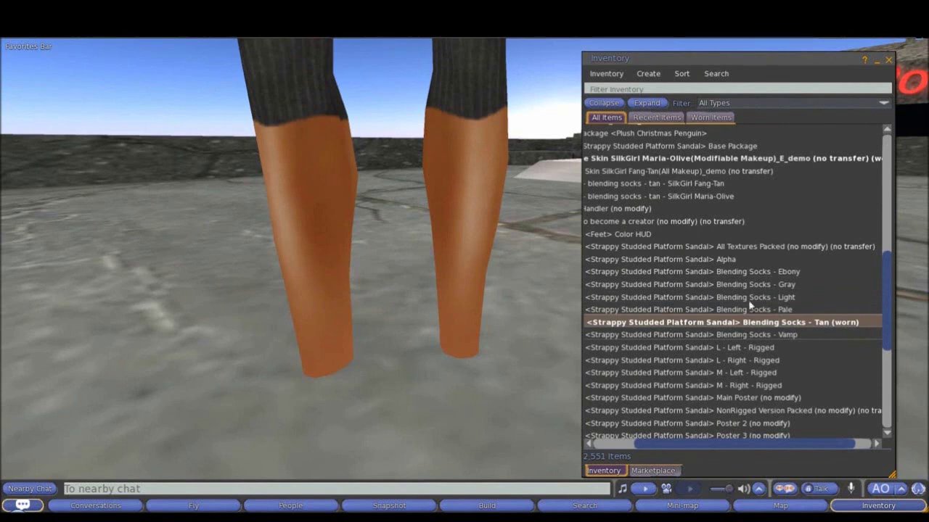
drag(737, 447, 709, 440)
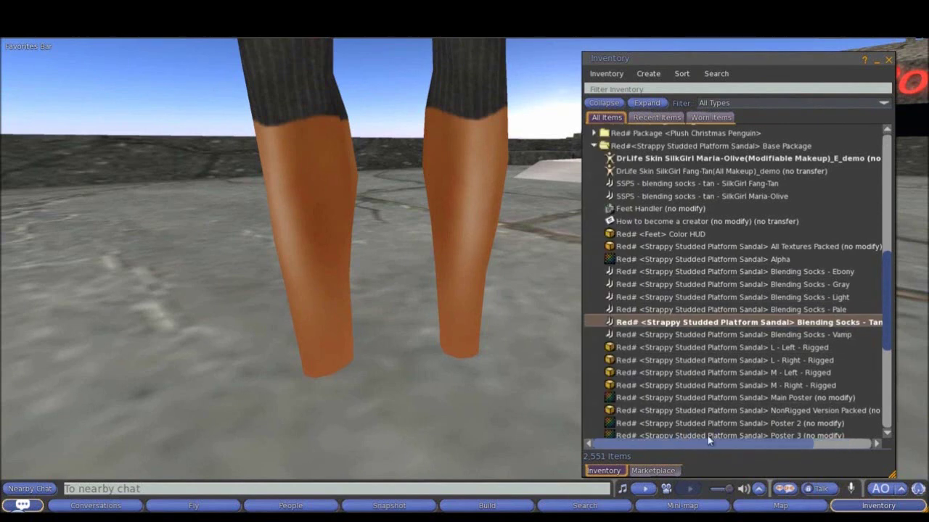
- Edit the worn Tan blending socks and set their tint to pure white (255, 255, 255)
right_click(719, 326)
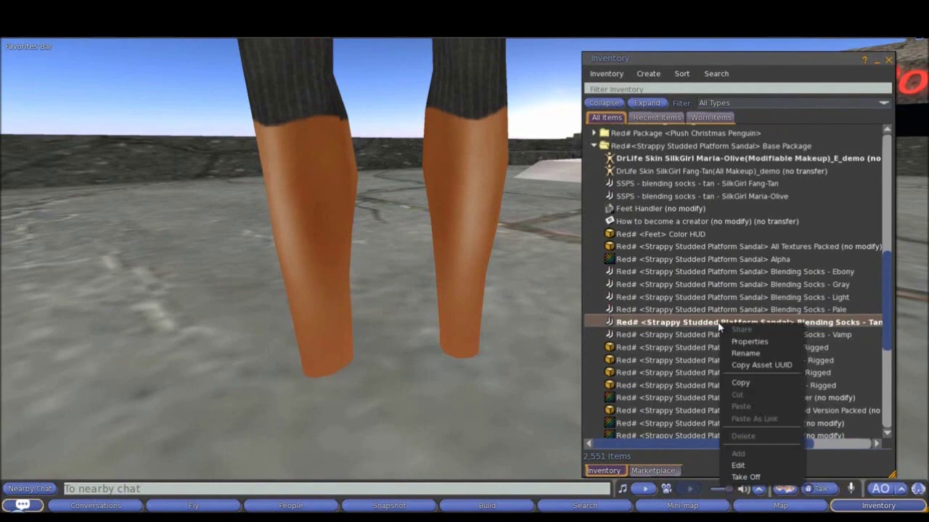
click(740, 467)
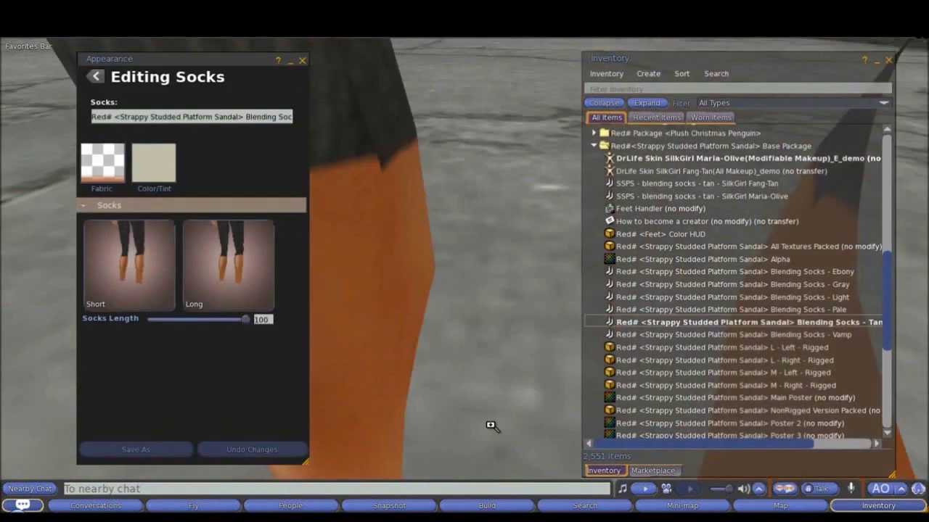
scroll(463, 275, up, 5)
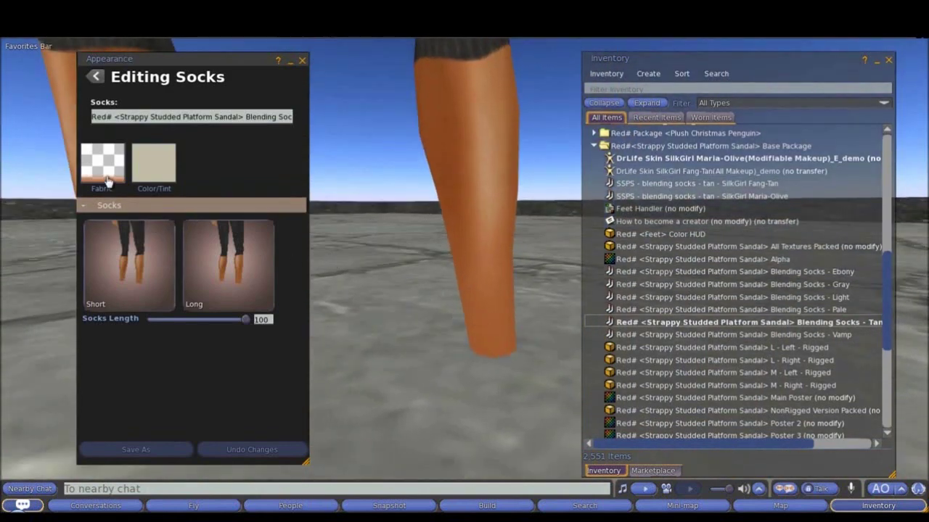
click(138, 183)
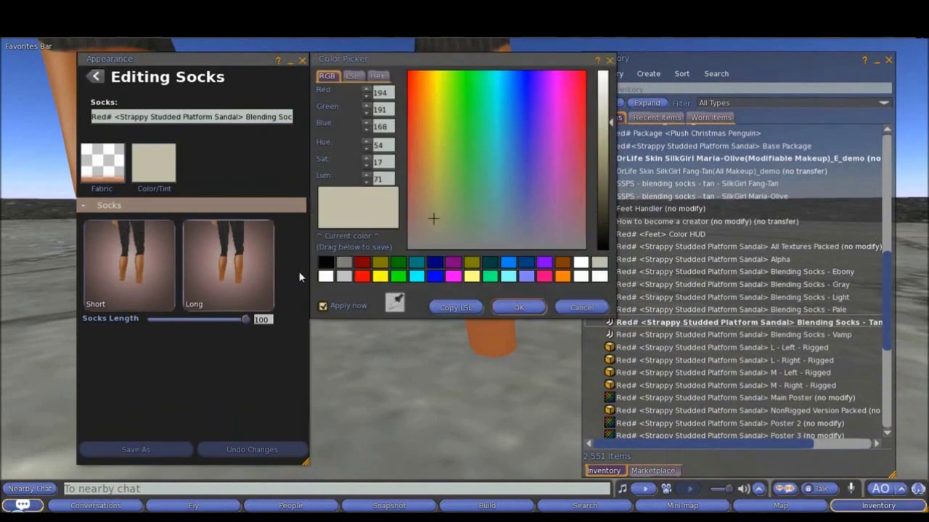
click(325, 278)
drag(481, 56, 229, 192)
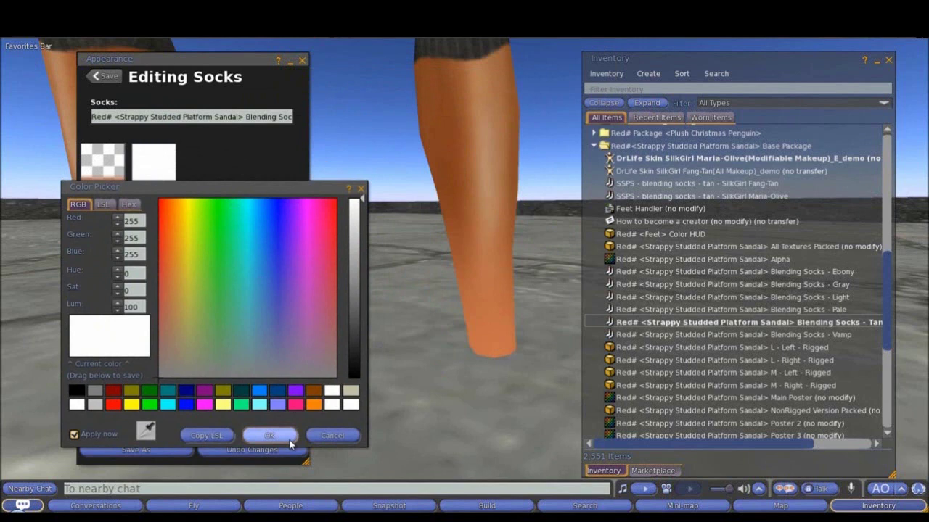
drag(240, 193, 253, 196)
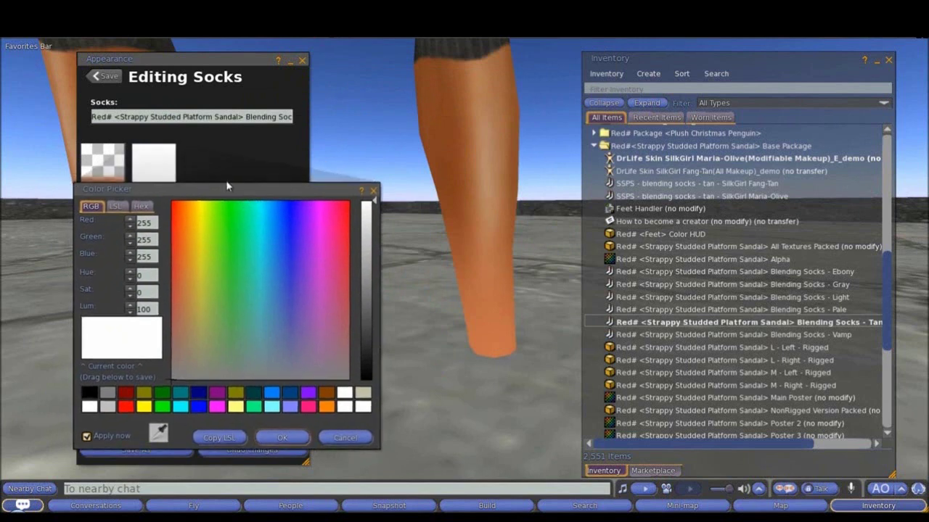
click(270, 438)
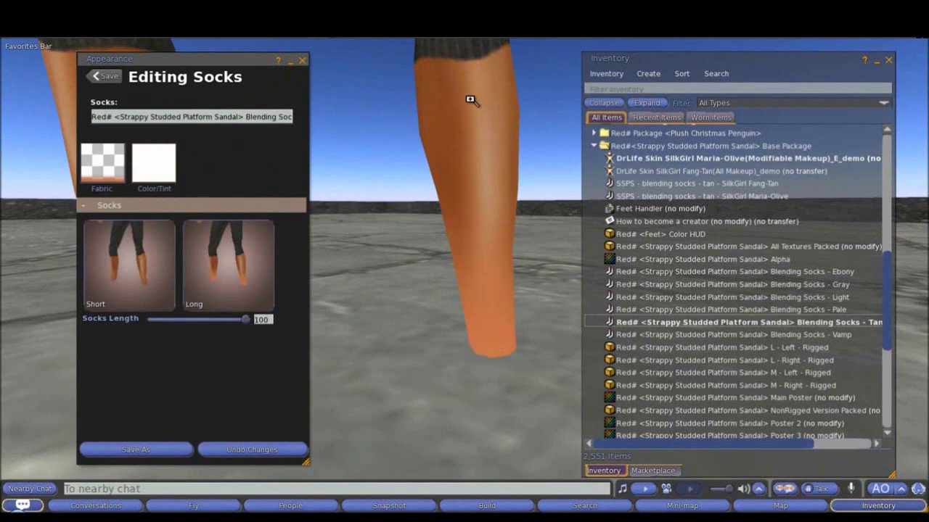
- Change the socks' tint to a pale pinkish beige with RGB 227, 202, 194
click(149, 167)
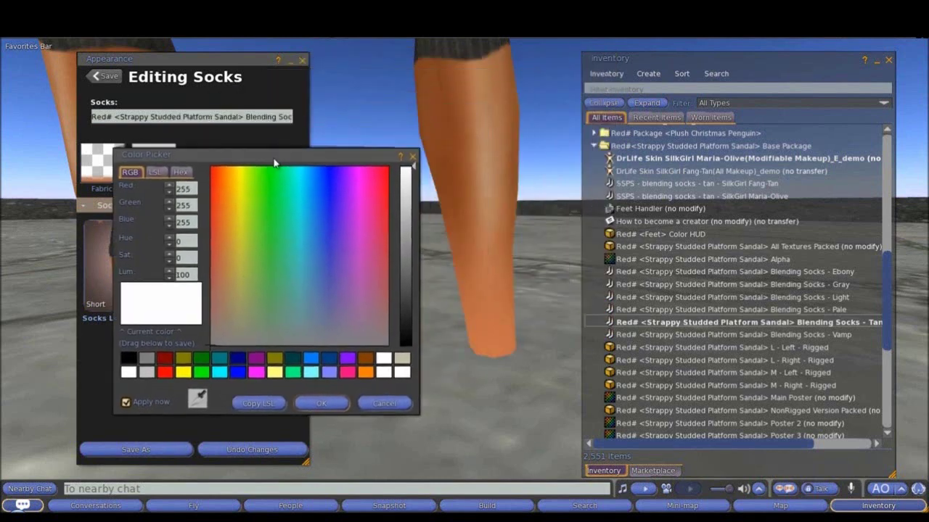
mouse_move(226, 268)
mouse_down()
mouse_move(222, 246)
mouse_move(219, 282)
mouse_up()
mouse_move(405, 208)
mouse_down()
mouse_move(409, 215)
mouse_move(411, 196)
mouse_up()
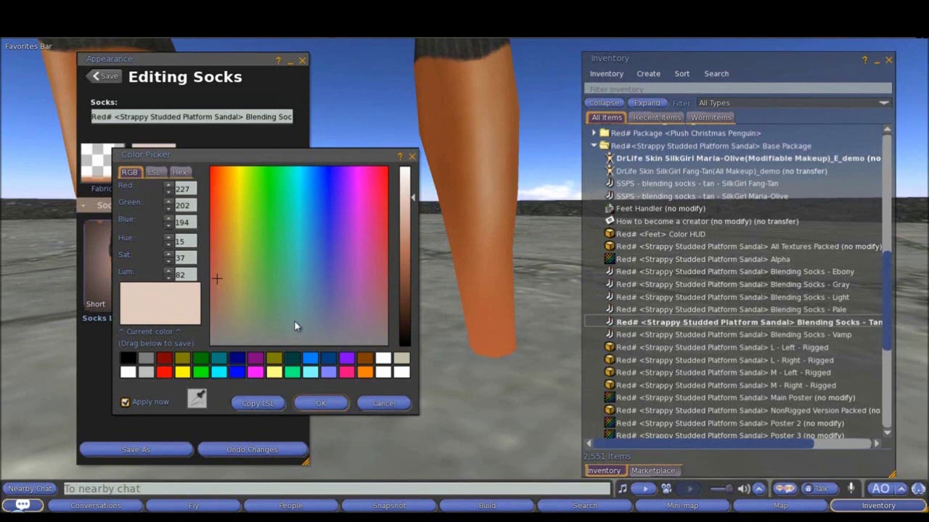
- Set the socks' tint to the saved beige swatch (194, 191, 168), accept it and close the appearance editor
click(401, 359)
drag(343, 154, 321, 167)
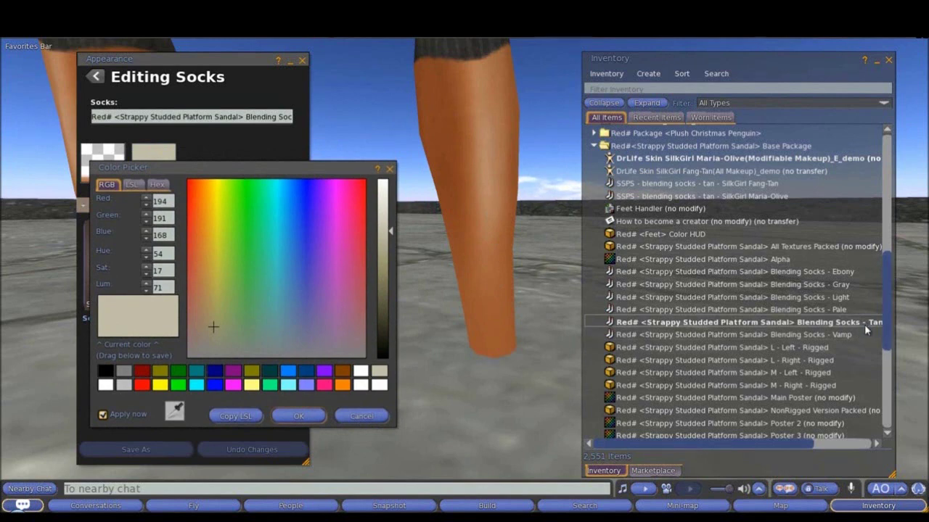
click(298, 416)
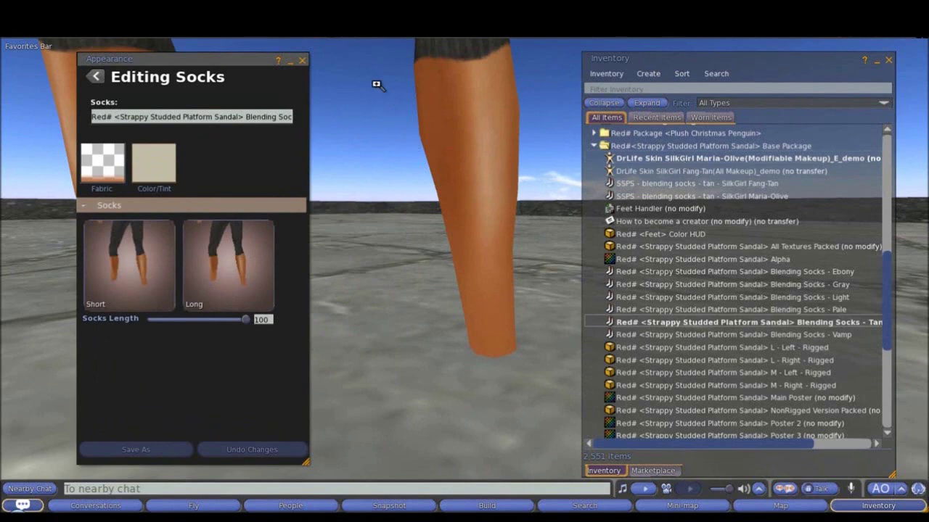
click(303, 61)
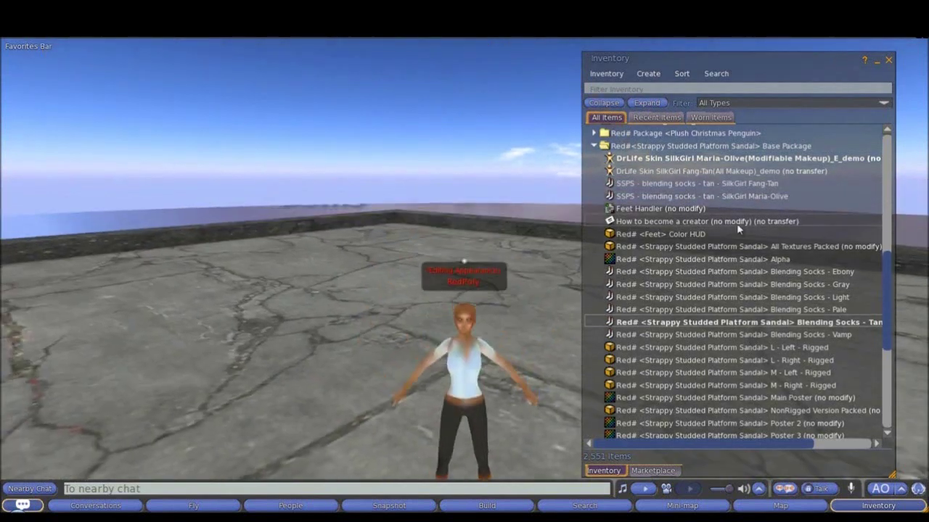
- Wear the DrLife Skin SilkGirl Fang-Tan(All Makeup)_demo skin from the base package
double_click(713, 171)
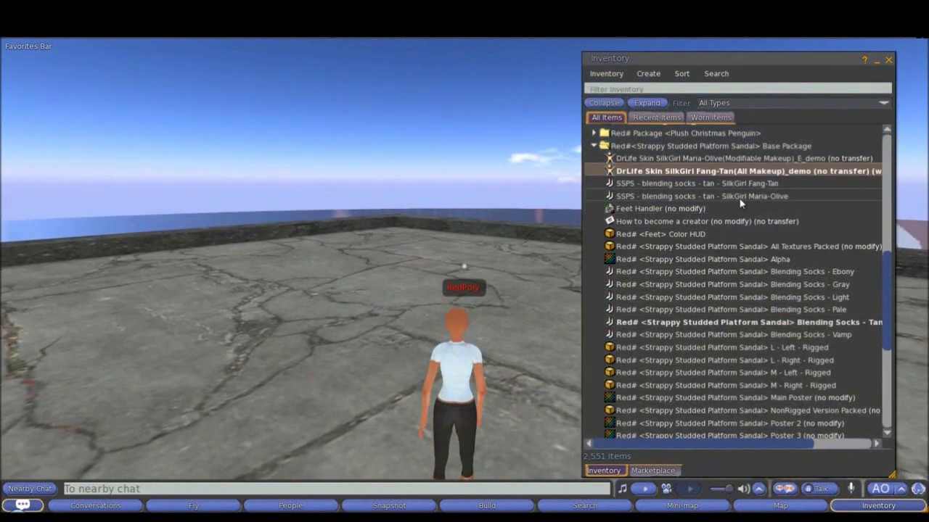
- Wear the DrLife Skin SilkGirl Maria-Olive(Modifiable Makeup)_E_demo skin and the matching SSPS tan Maria-Olive blending socks, and inspect the lower legs
click(741, 161)
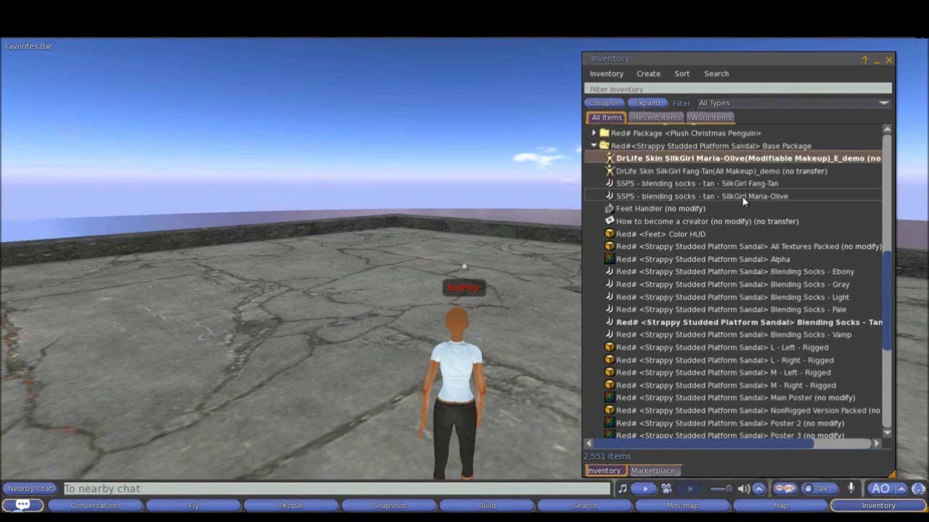
click(742, 196)
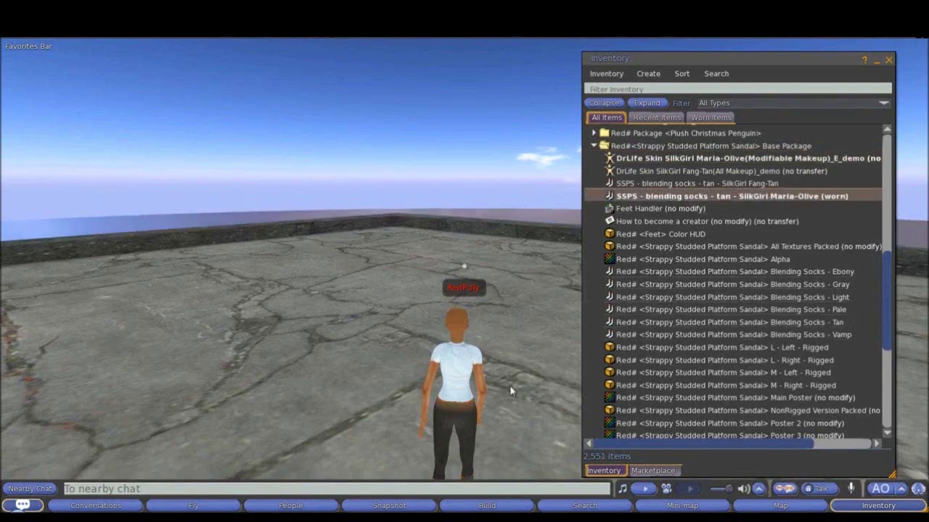
drag(460, 437, 475, 273)
scroll(470, 276, up, 5)
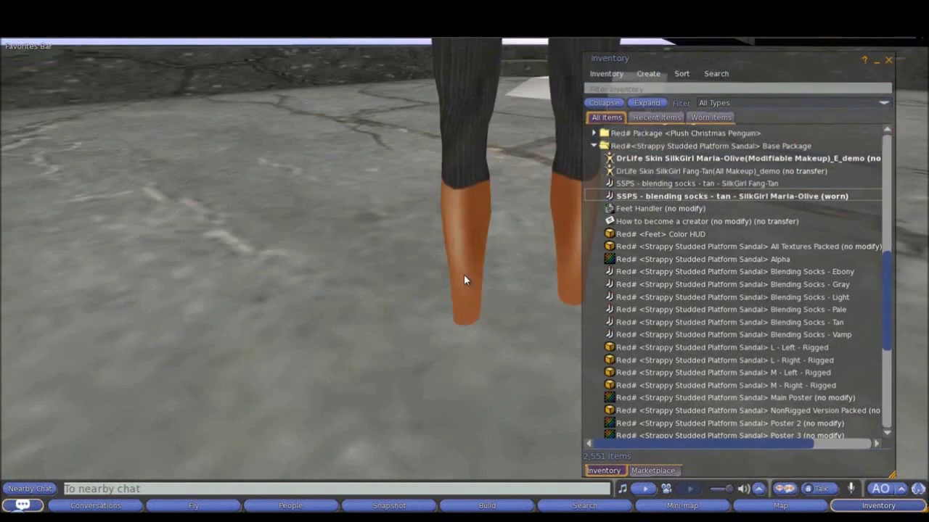
scroll(464, 282, down, 4)
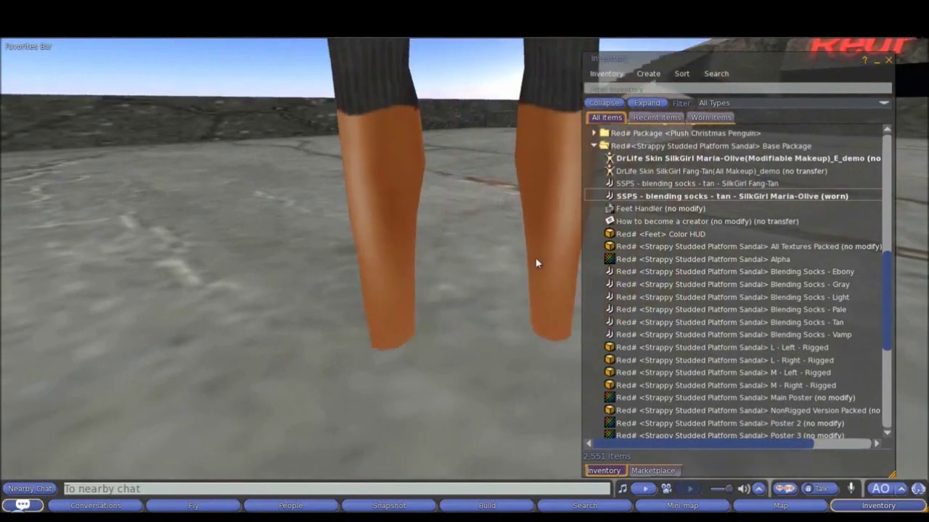
- Look up the worn Maria-Olive socks' tint, post 194 191 168 in nearby chat, and close the socks editor without changing the color
right_click(689, 196)
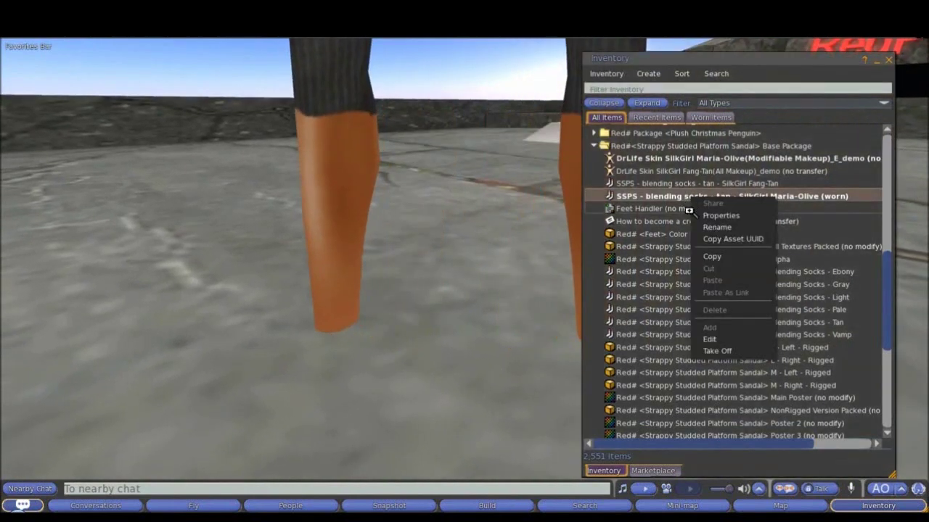
click(718, 338)
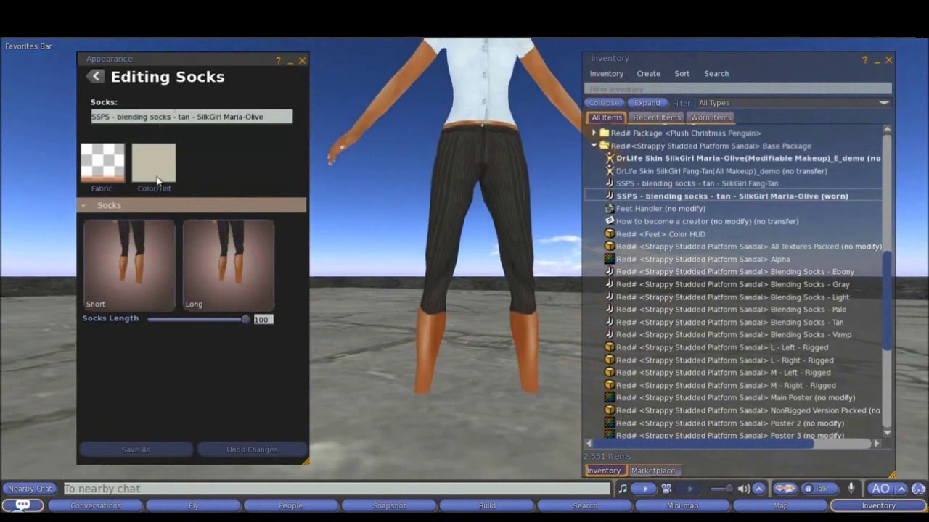
click(154, 164)
drag(384, 68, 261, 164)
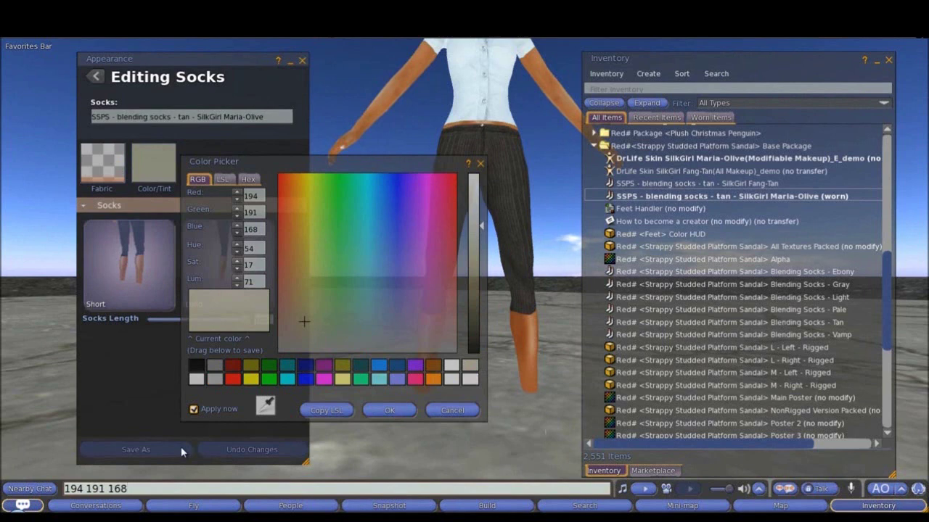
key(Return)
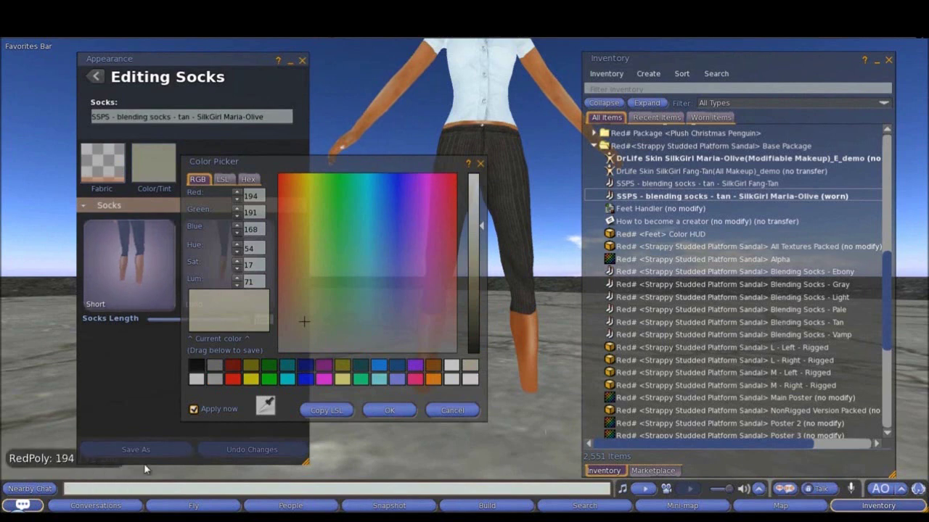
click(448, 412)
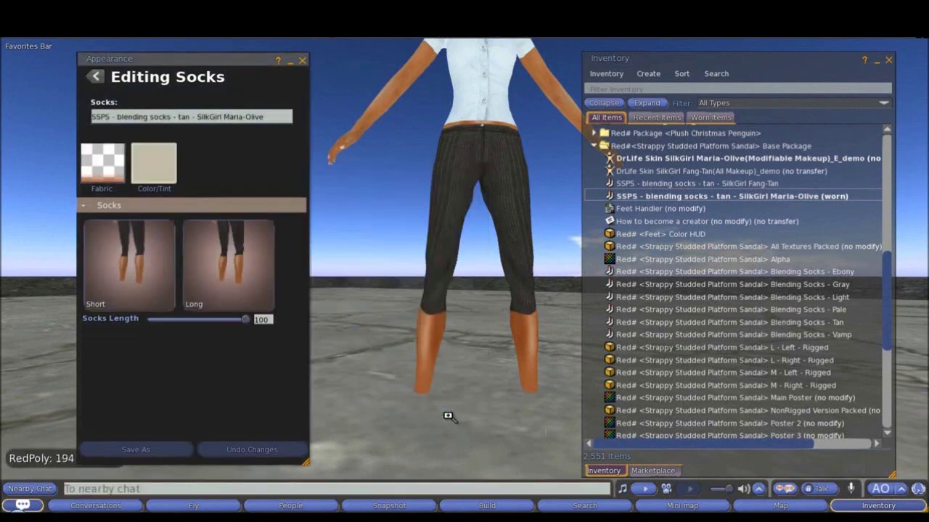
click(303, 61)
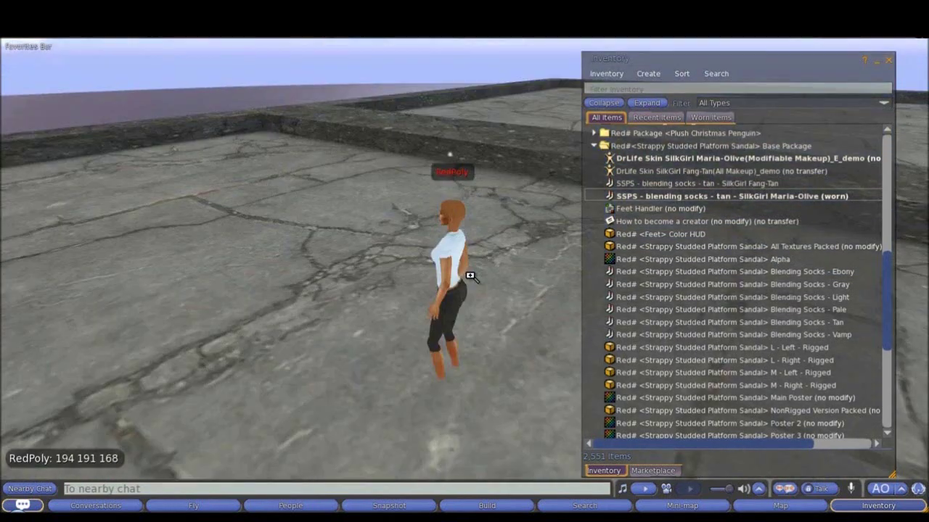
- Wear the XS Left and XS Right rigged Strappy Studded Platform Sandals and inspect the ankles
alt+click(470, 276)
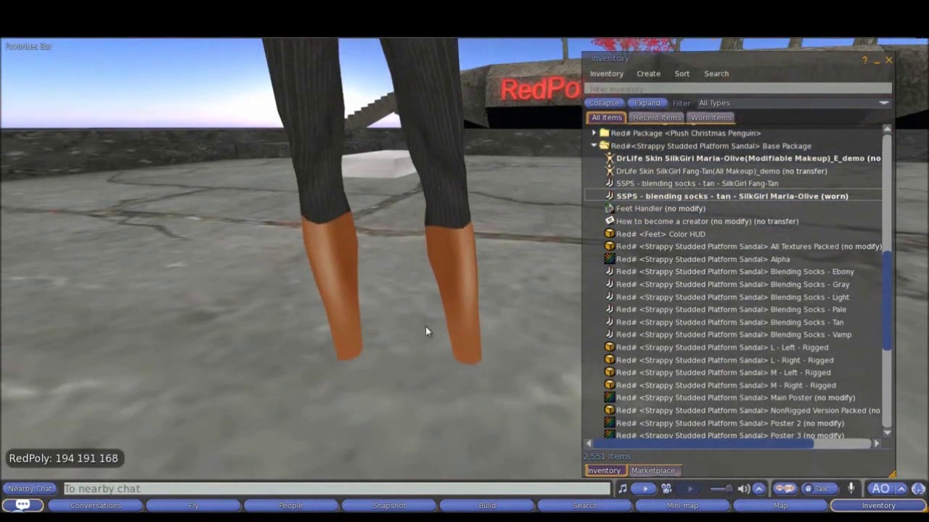
scroll(724, 334, down, 2)
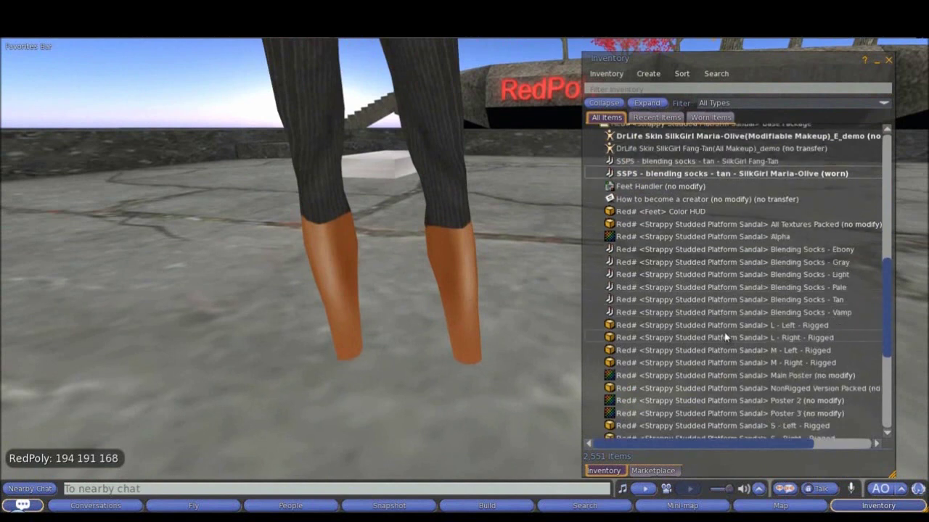
scroll(724, 335, down, 4)
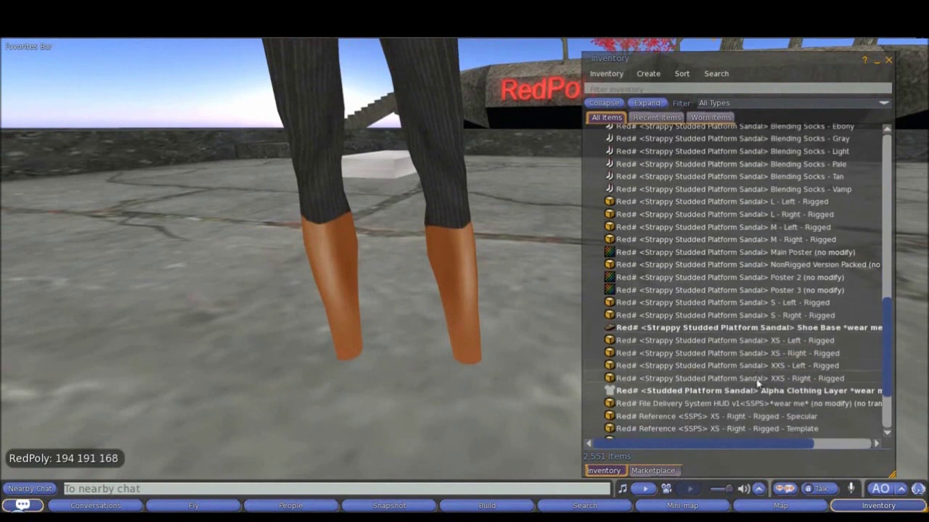
double_click(775, 343)
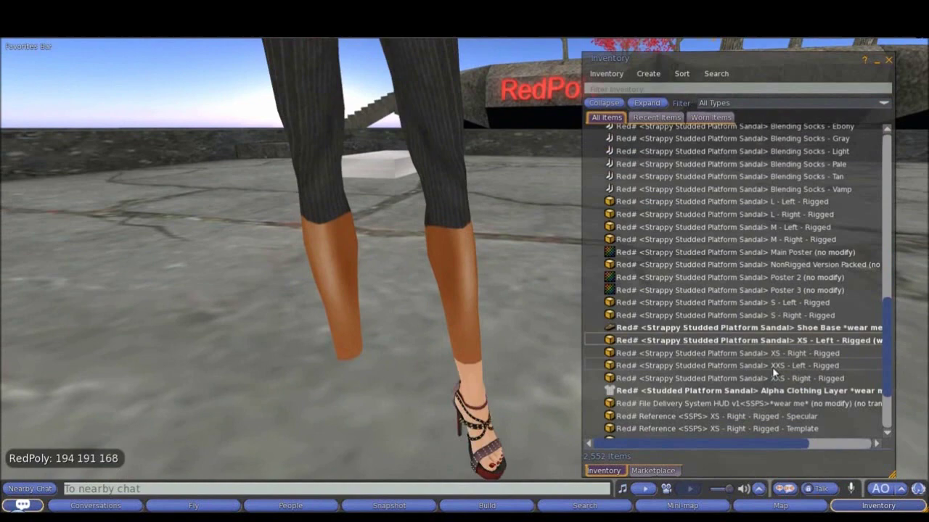
double_click(774, 355)
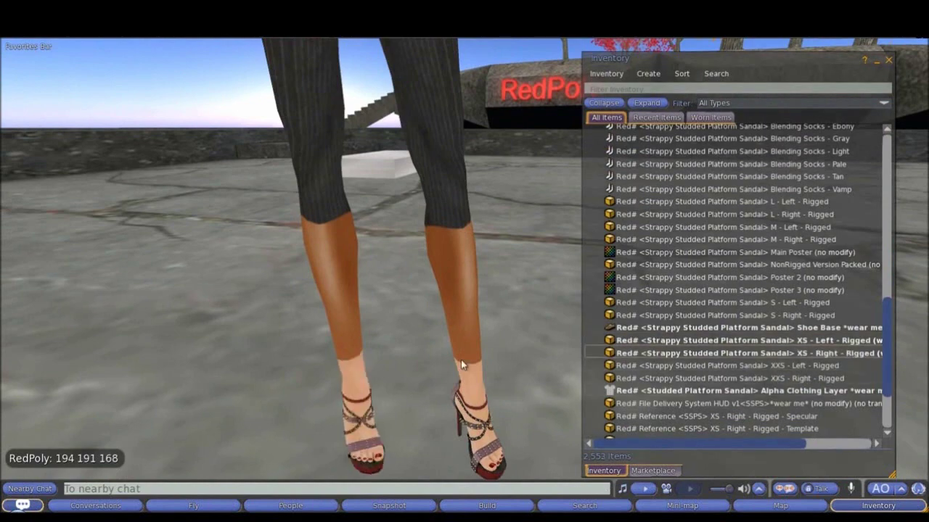
drag(355, 363, 464, 275)
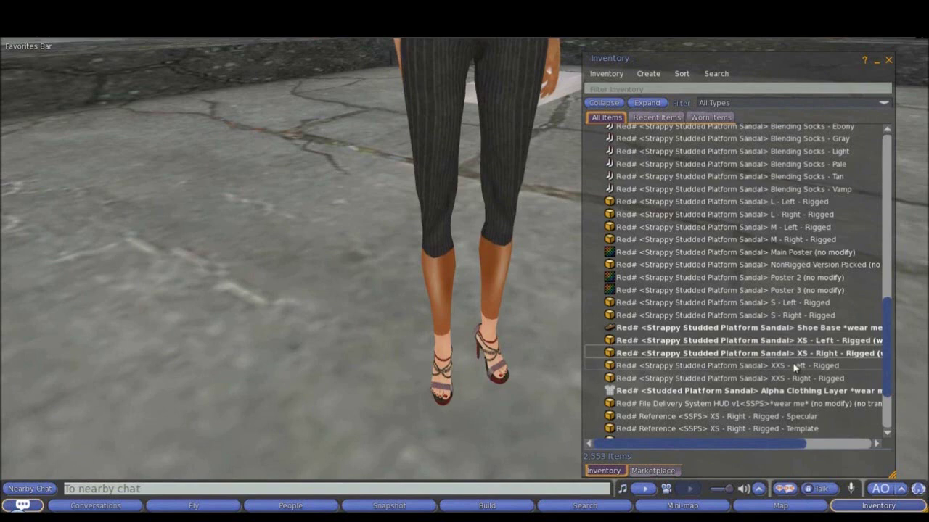
- Wear the Red# <Feet> Color HUD and try the Pale skin complexion on the feet before applying the Tan one
alt+click(446, 363)
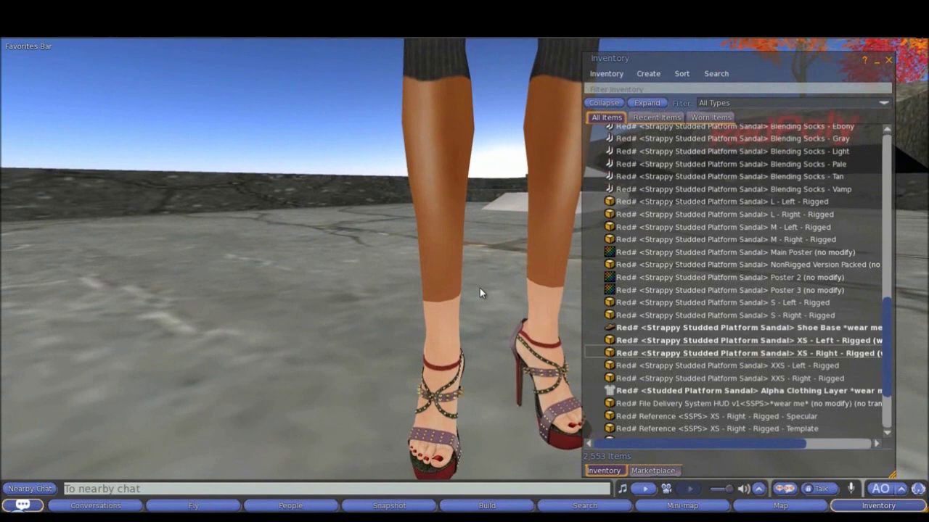
scroll(783, 366, down, 3)
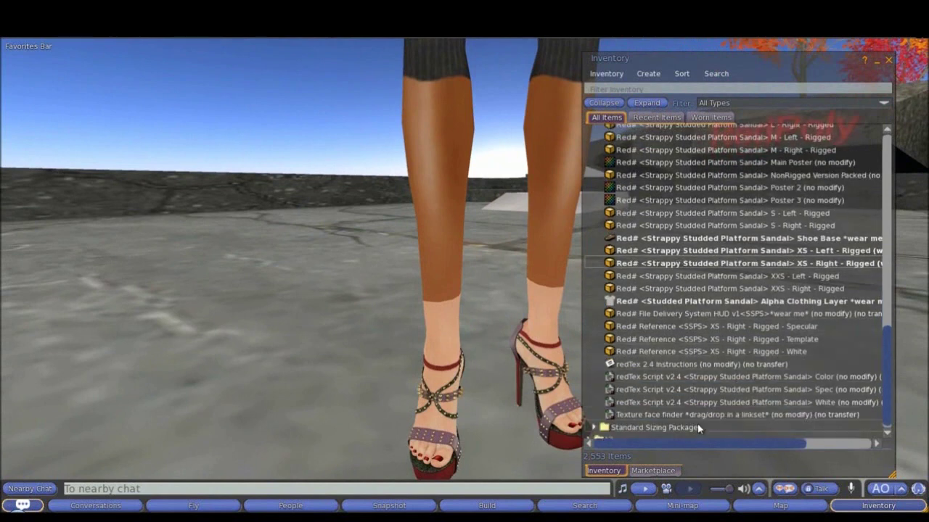
scroll(729, 352, up, 3)
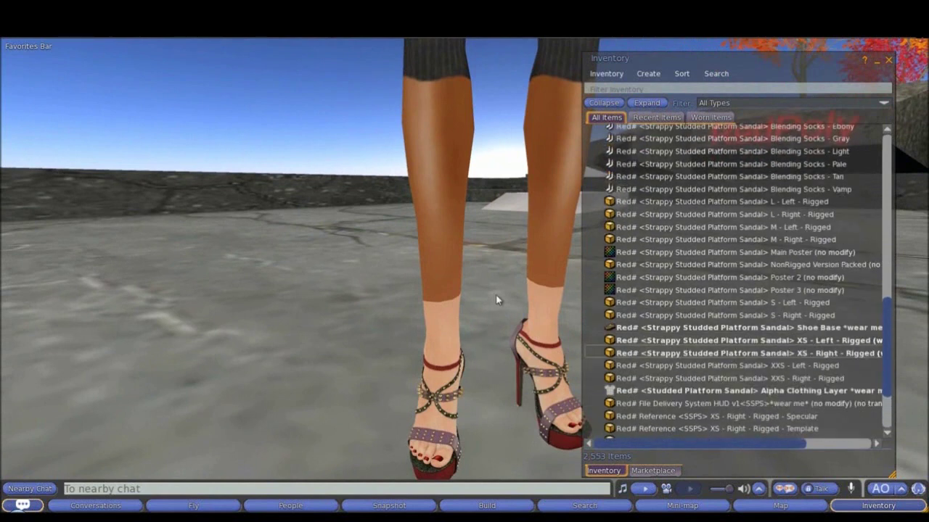
scroll(651, 334, up, 3)
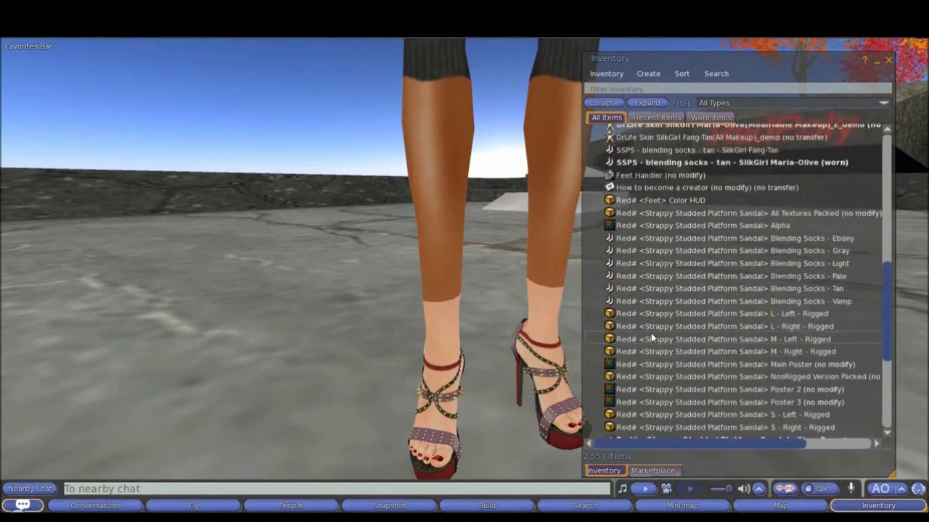
scroll(651, 337, up, 1)
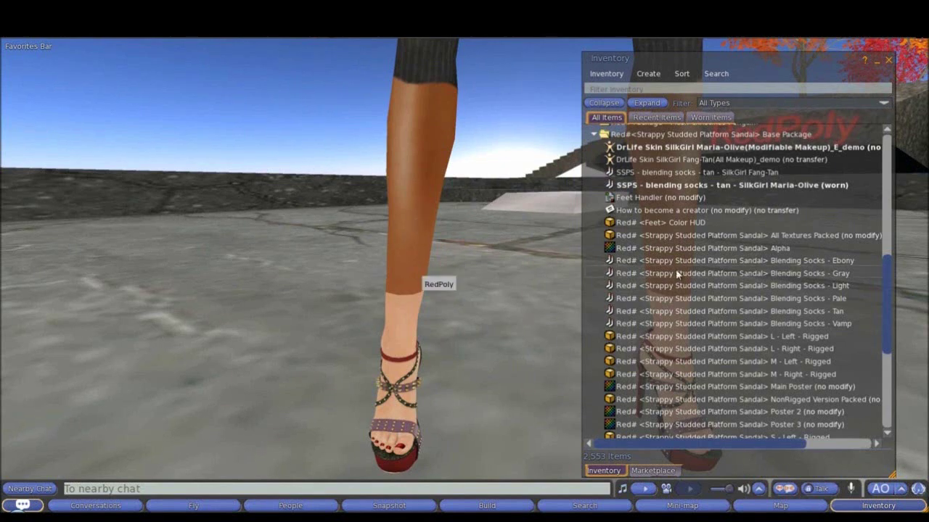
double_click(684, 223)
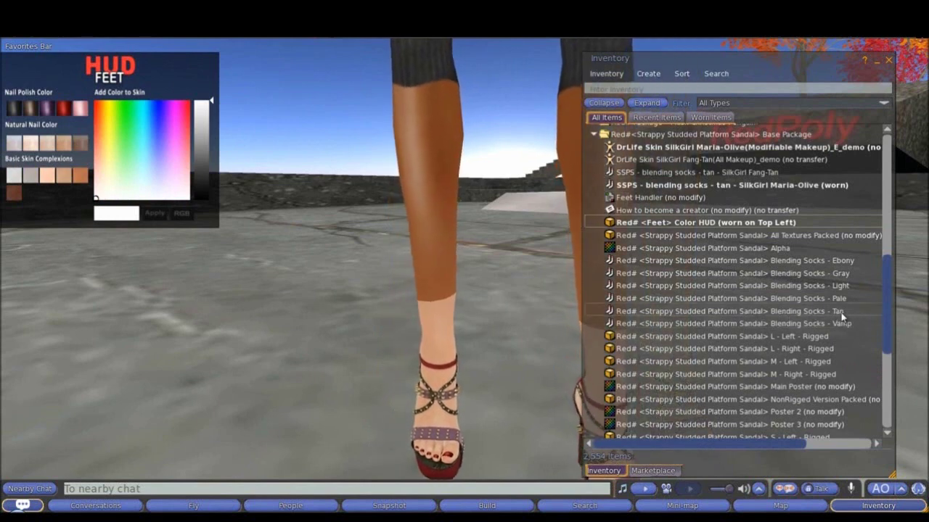
click(71, 177)
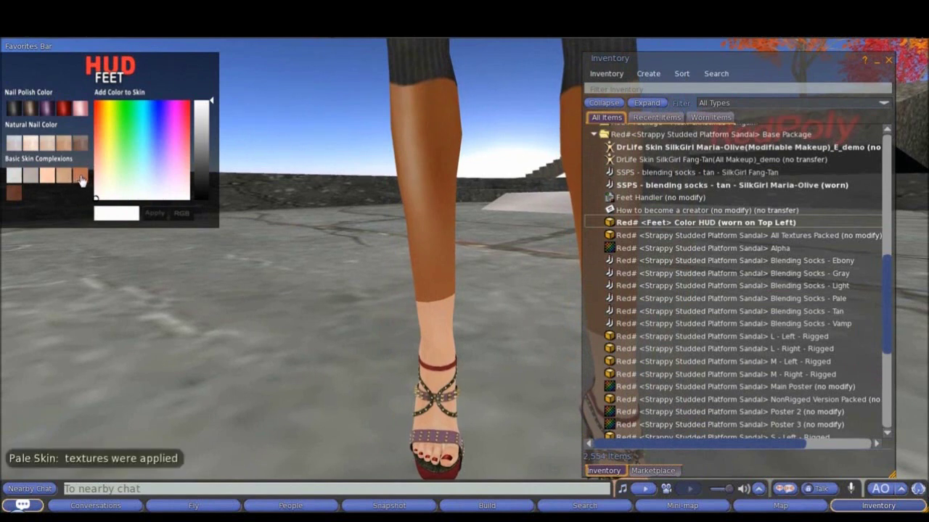
click(81, 176)
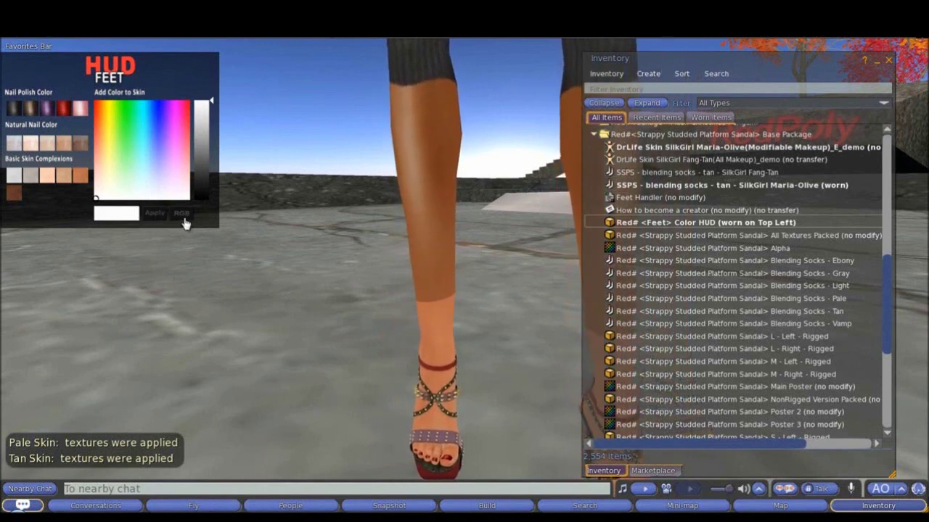
- Give the feet HUD the RGB value 194 191 168 through nearby chat and apply the color to the feet
click(185, 220)
click(30, 488)
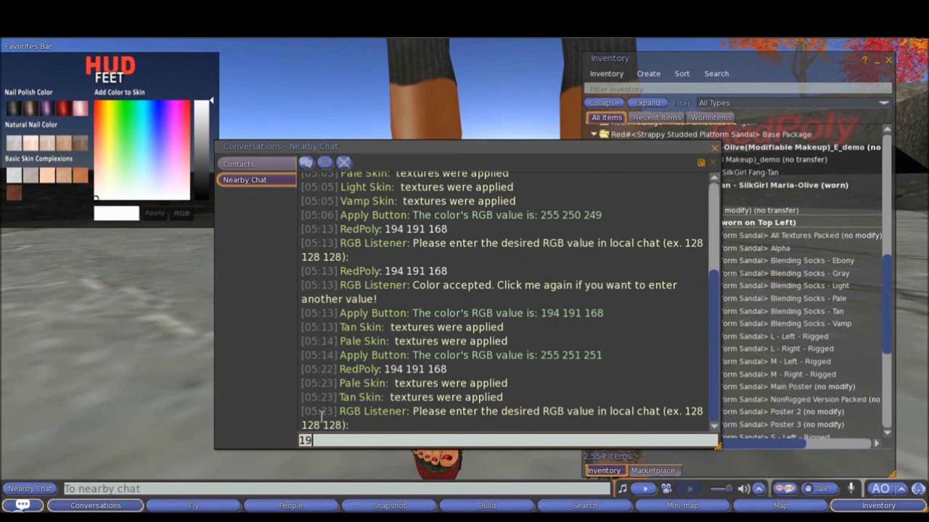
text(194 191)
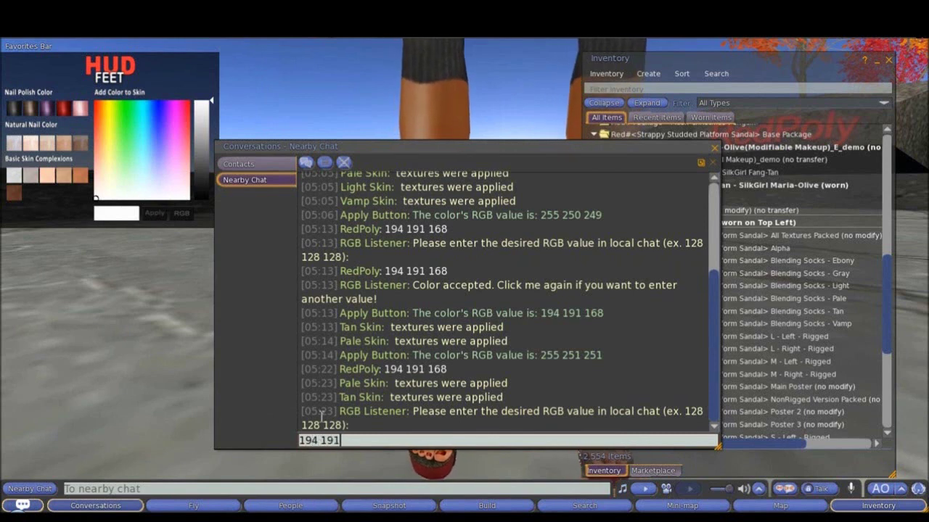
text( 168)
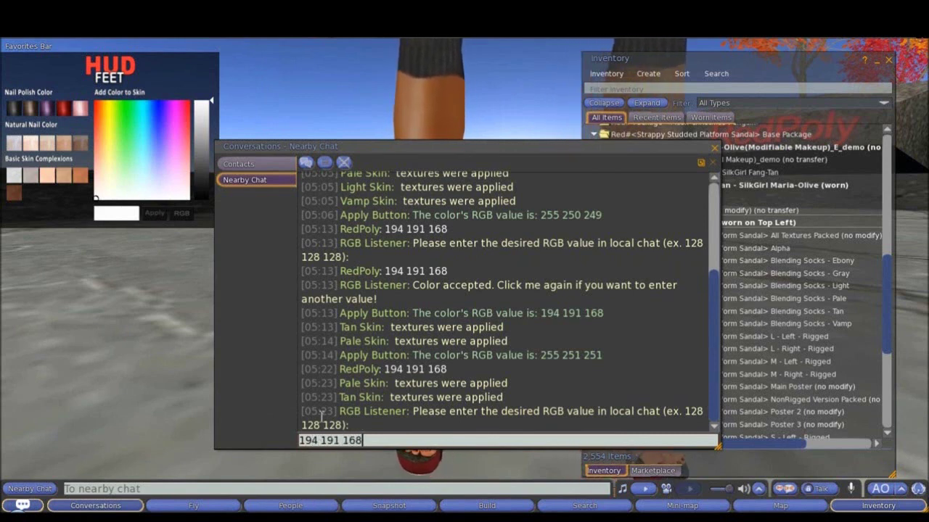
key(Return)
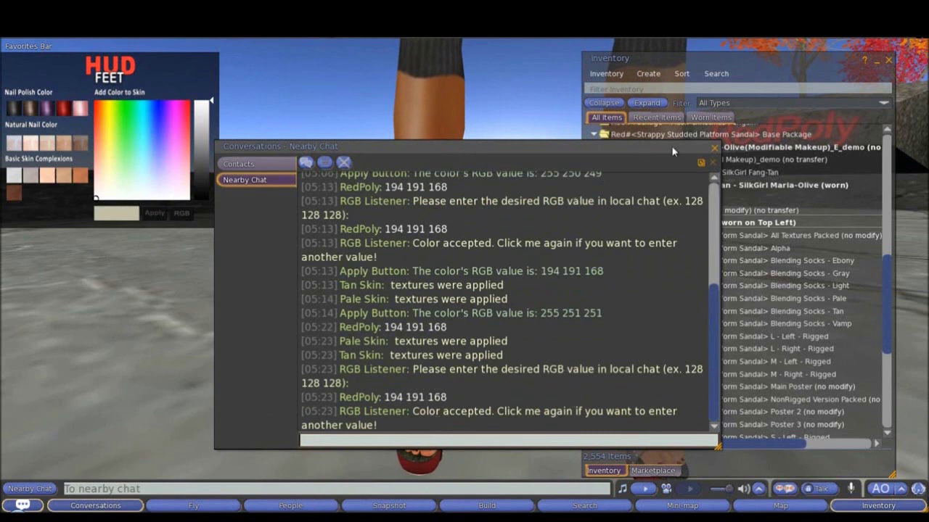
click(714, 148)
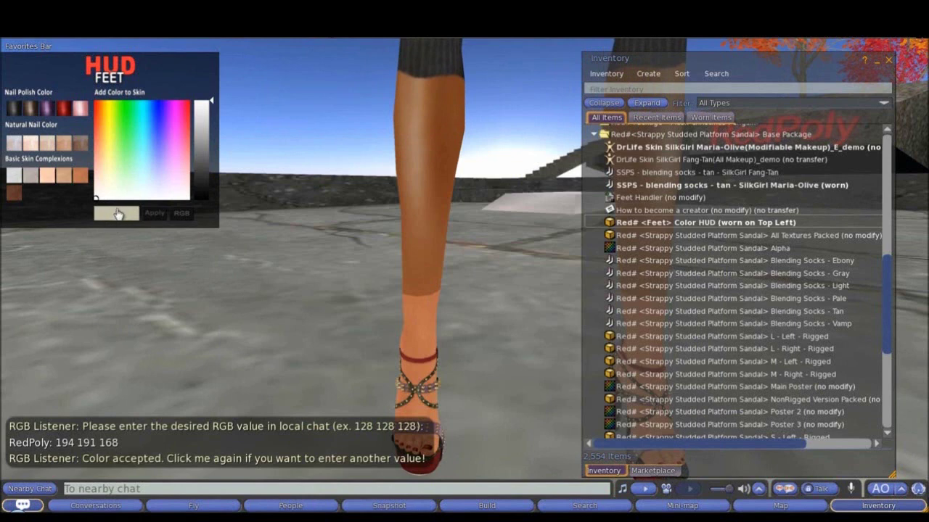
click(155, 213)
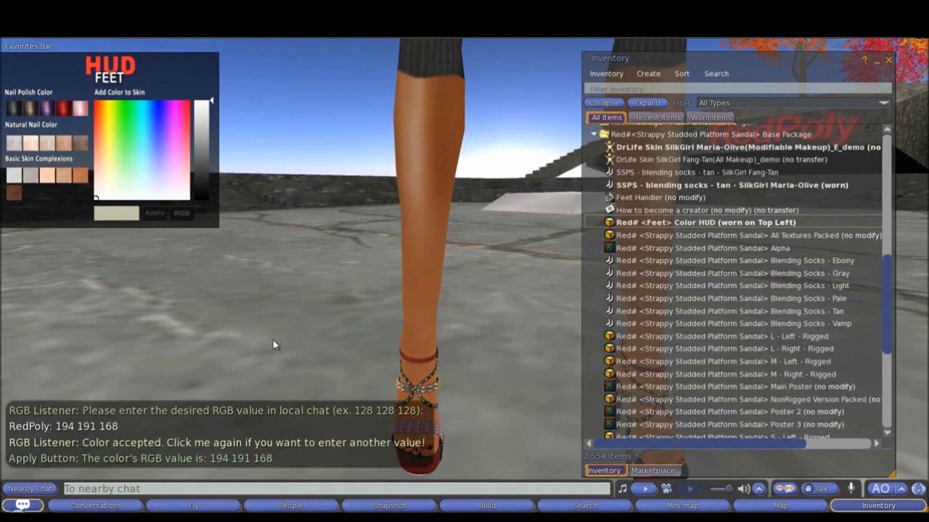
- Detach the feet color HUD and inspect the blend between the legs and feet up close
right_click(157, 177)
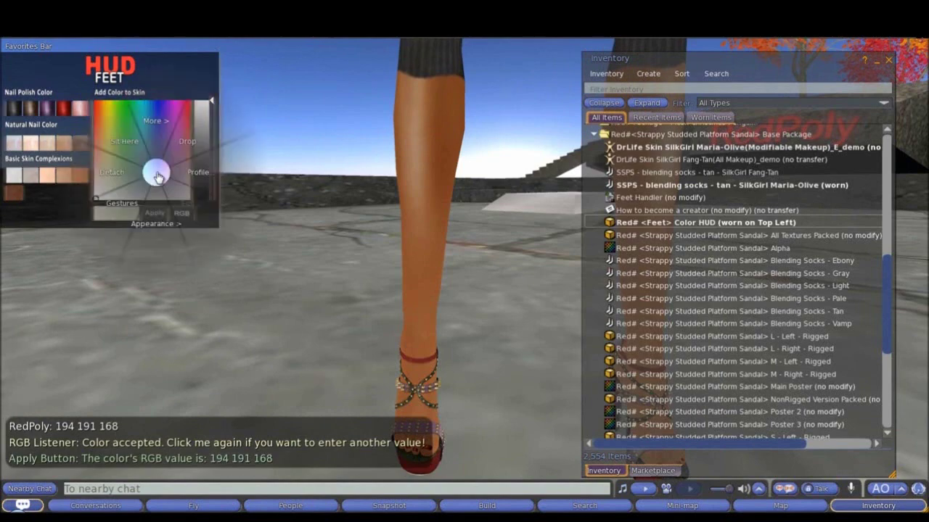
click(111, 172)
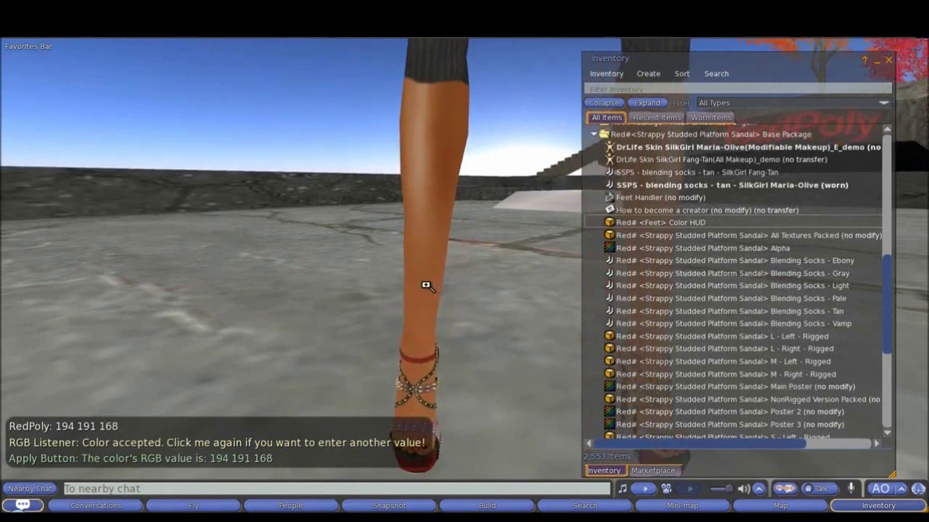
drag(426, 286, 464, 277)
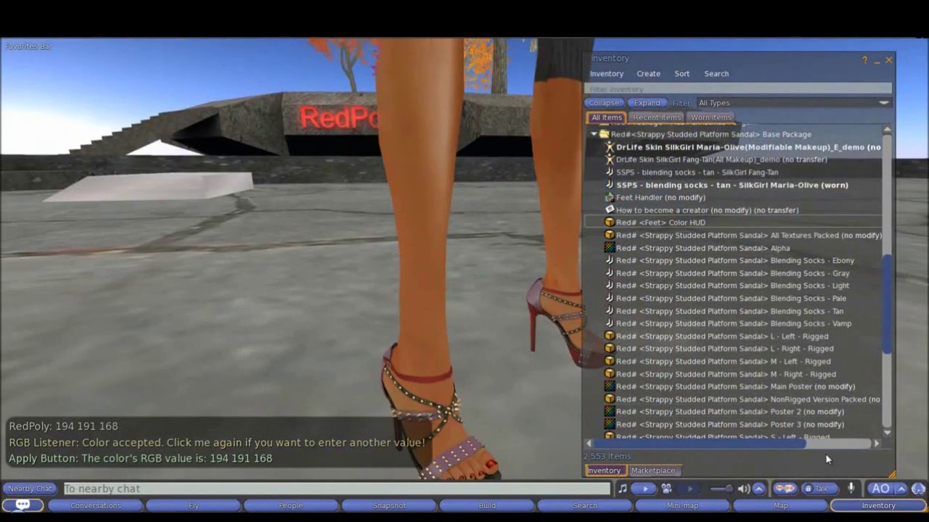
- Set the WindLight sky to Default and inspect the legs and feet under that lighting
click(918, 489)
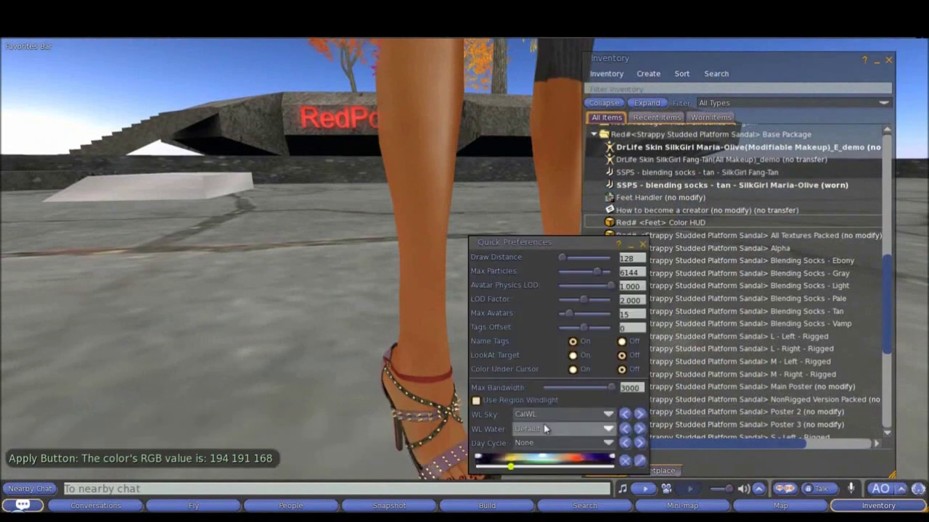
click(580, 415)
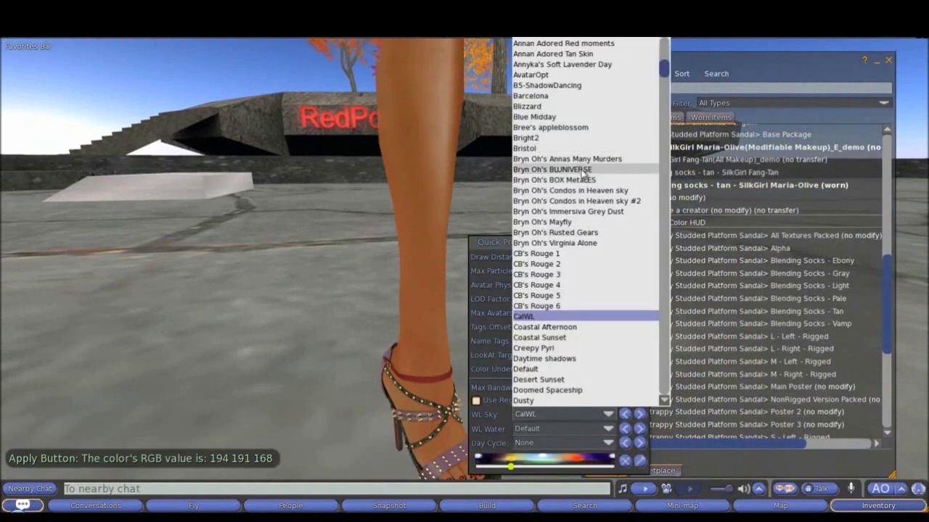
click(550, 370)
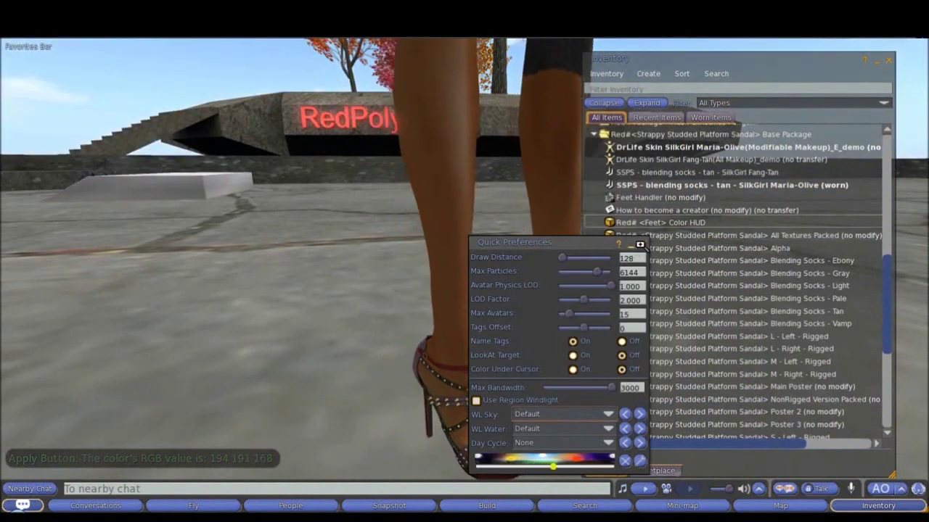
click(640, 245)
mouse_move(467, 276)
mouse_down()
mouse_move(449, 266)
mouse_move(467, 279)
mouse_up()
drag(558, 308, 466, 277)
- Wear the SSPS - blending socks - tan - SilkGirl Fang-Tan in place of the Maria-Olive blending socks
scroll(662, 217, up, 2)
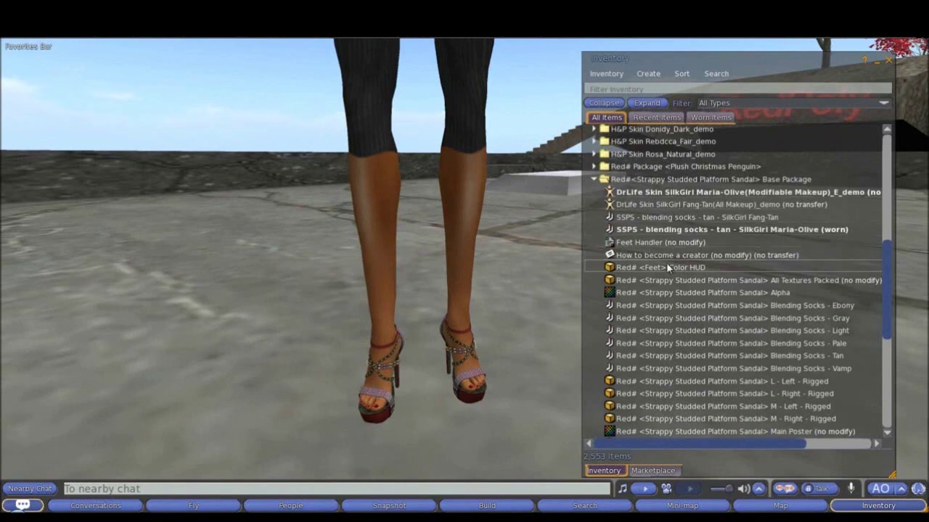
click(688, 219)
double_click(688, 218)
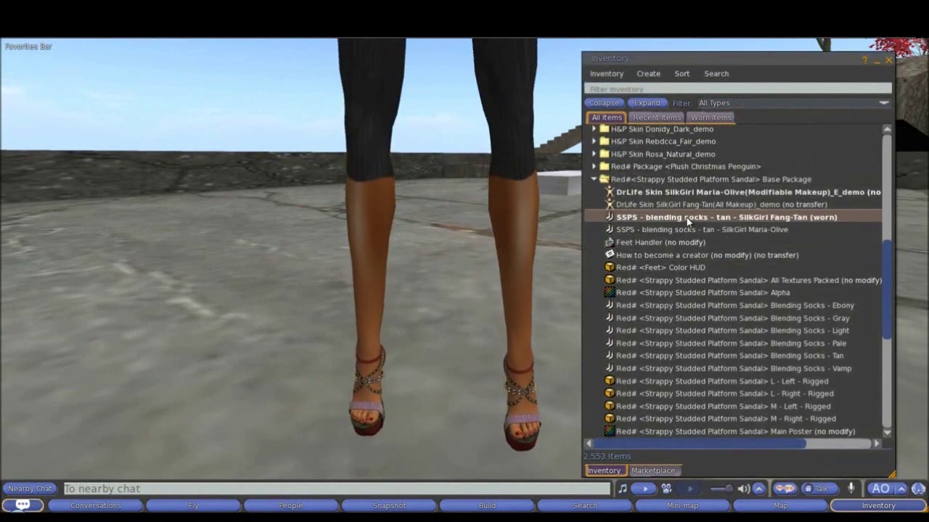
- Try the RGB tint 229, 217, 189 on the worn Fang-Tan blending socks, then discard it and finish editing
right_click(691, 220)
click(705, 360)
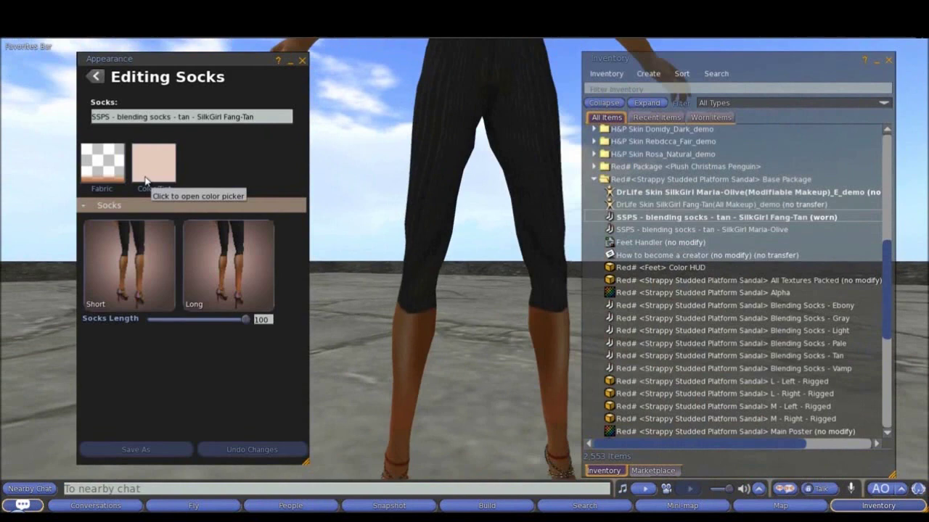
click(146, 181)
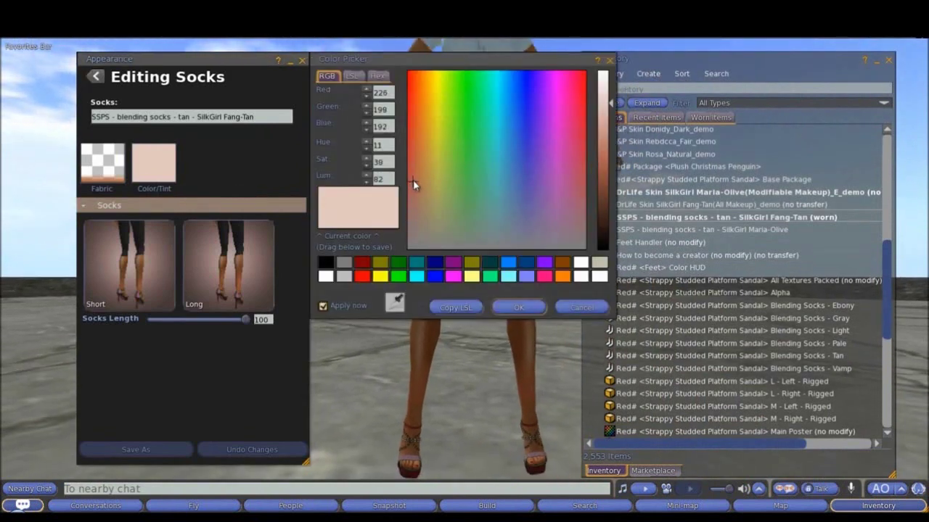
mouse_move(431, 182)
mouse_down()
mouse_move(427, 227)
mouse_move(428, 172)
mouse_up()
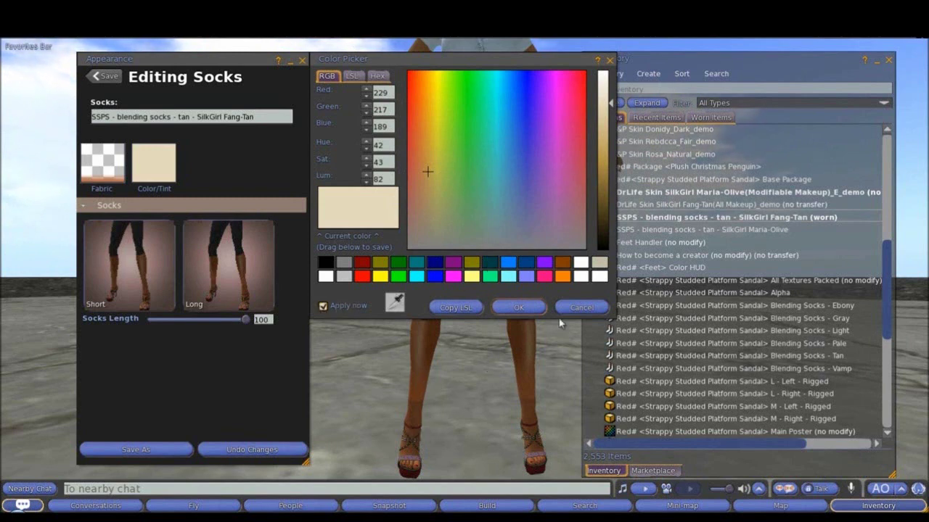
click(575, 309)
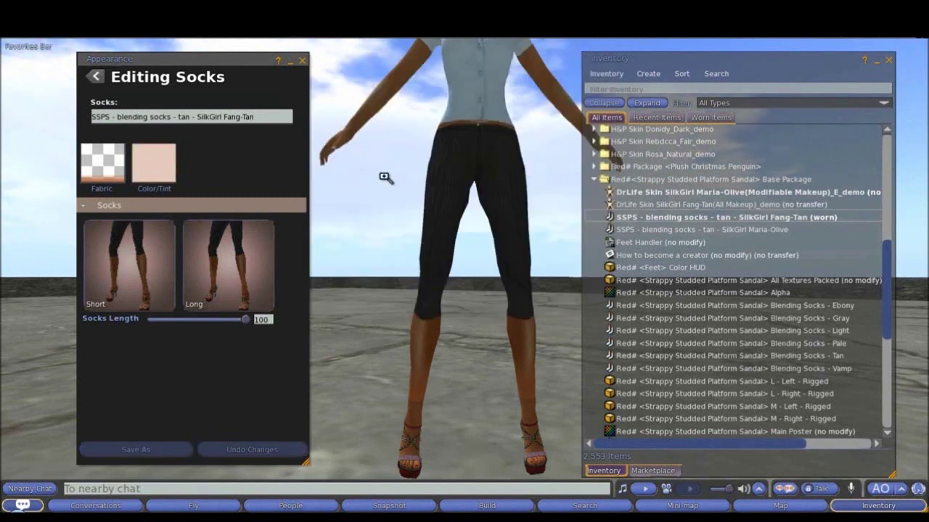
click(303, 60)
- Wear the DrLife Skin SilkGirl Fang-Tan(All Makeup)_demo and inspect the ankles up close
double_click(643, 205)
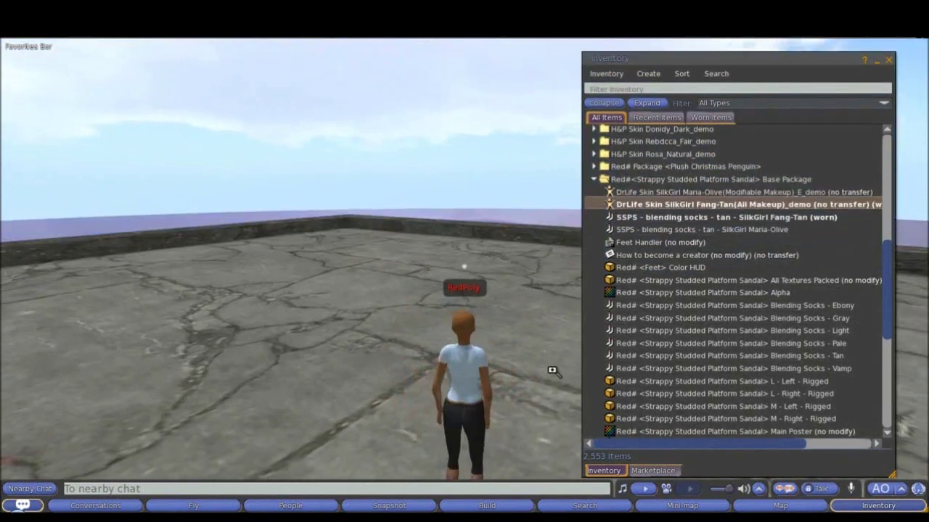
alt+click(441, 435)
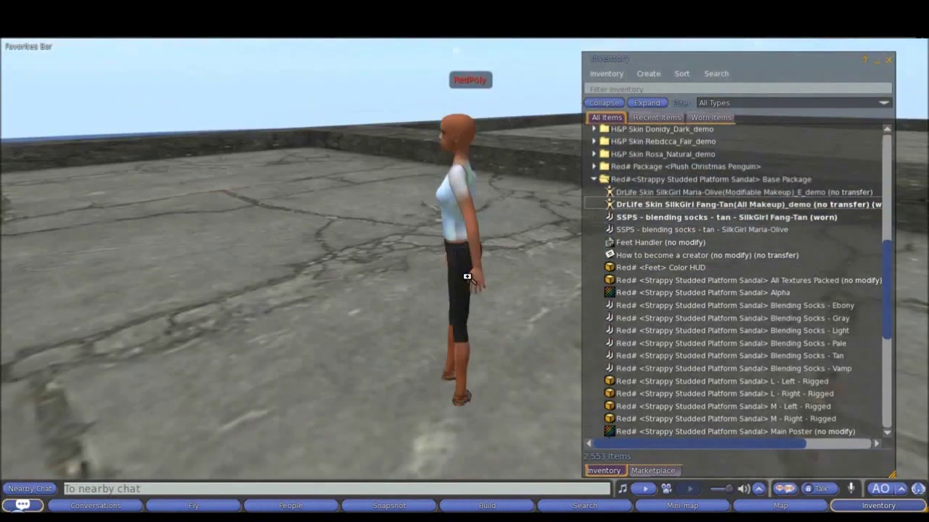
alt+click(462, 385)
drag(467, 274, 467, 282)
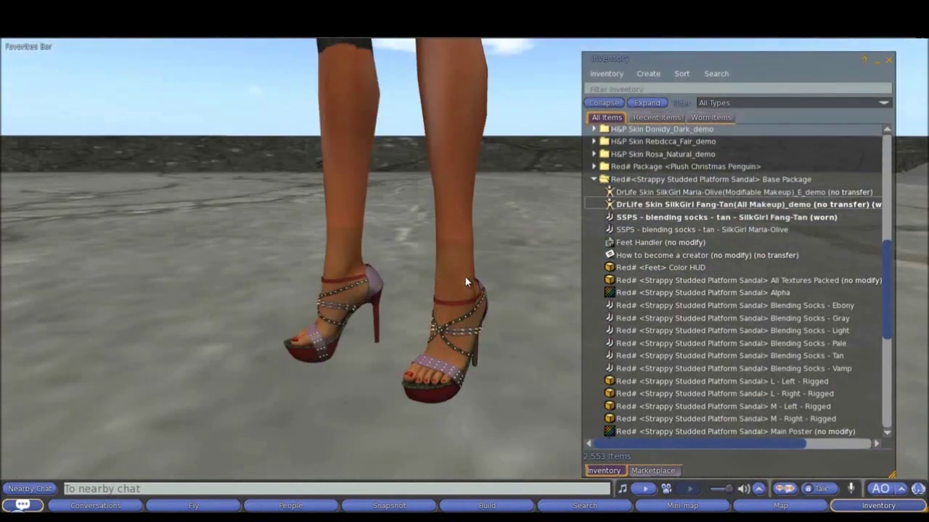